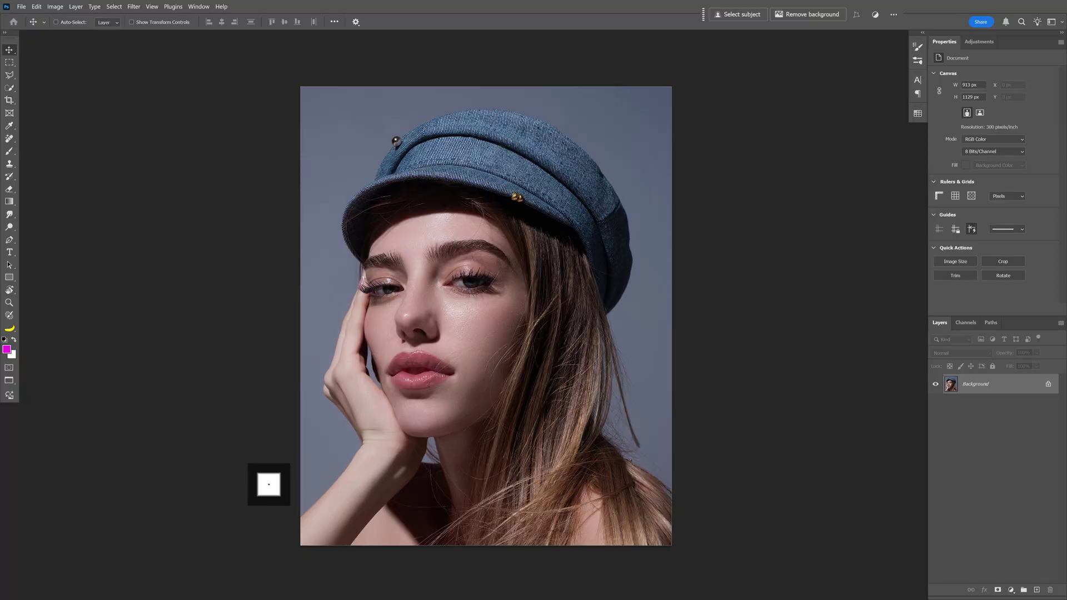
Check the portrait's width, height and resolution in the Image Size dialog.
key(ctrl+alt+i)
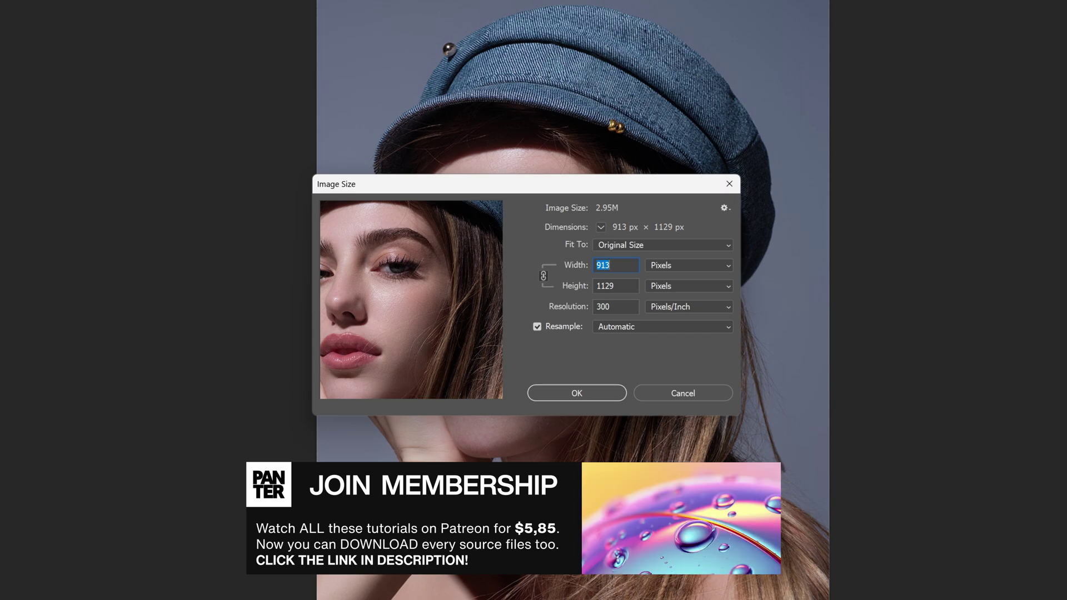
click(576, 287)
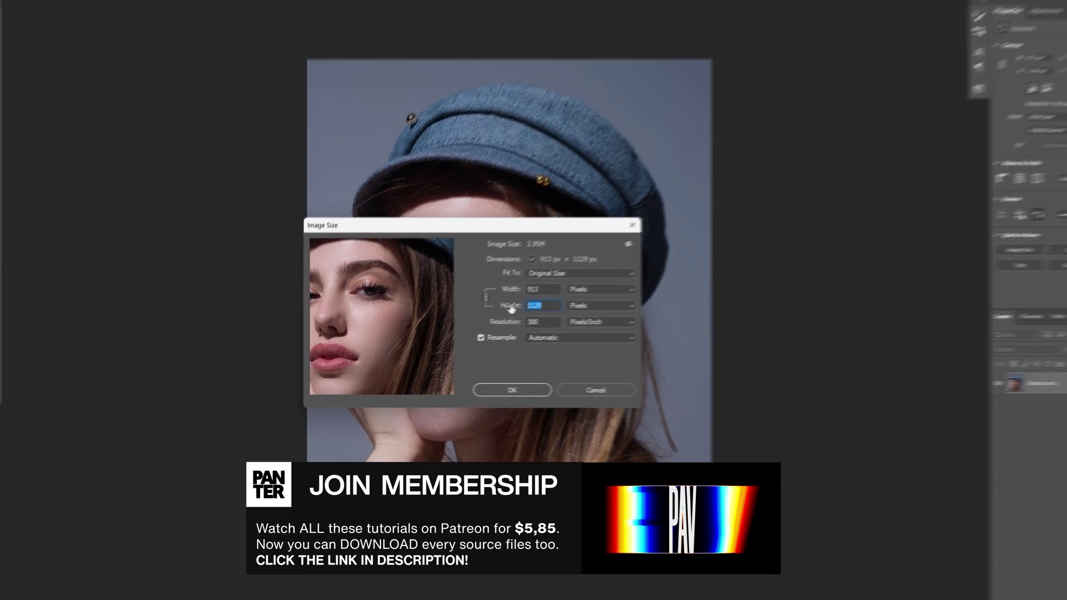
click(577, 393)
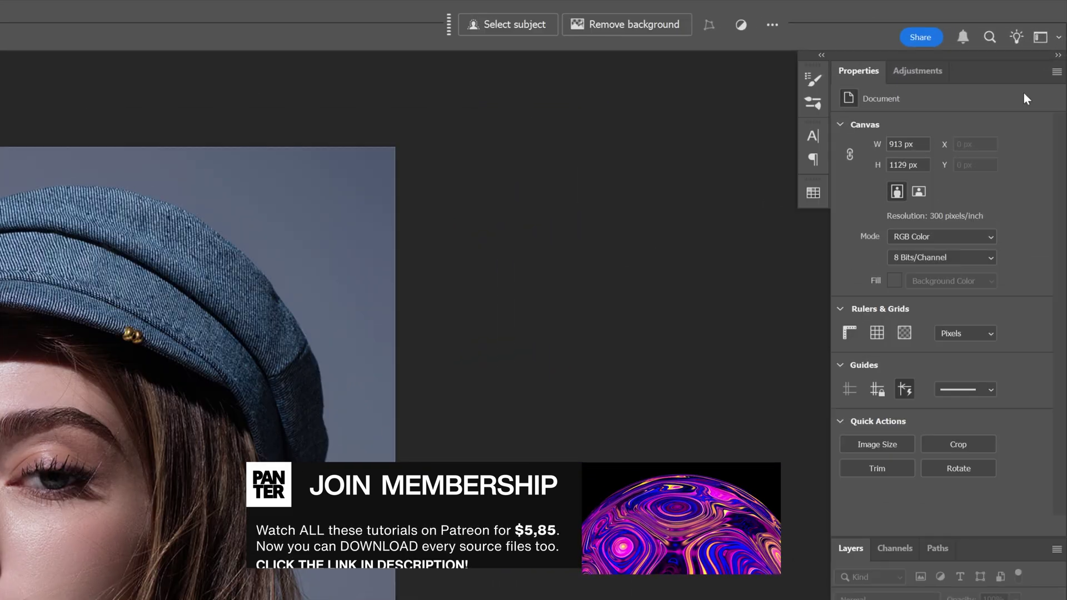
Add a default Black & White adjustment layer, plus a Curves layer with a contrast S-curve raising input 155 to output 192.
click(931, 67)
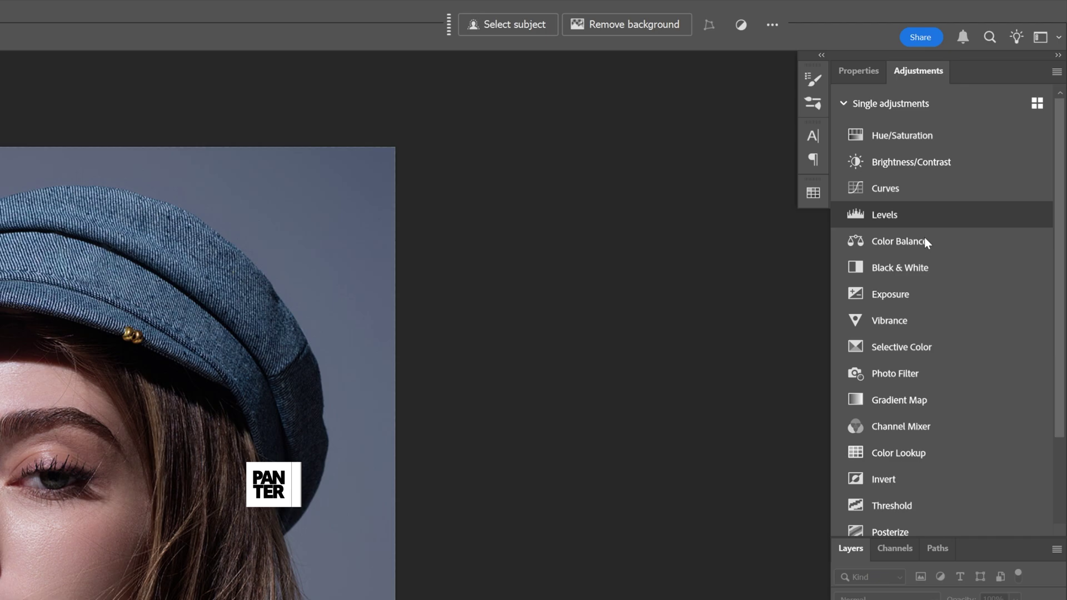
click(911, 267)
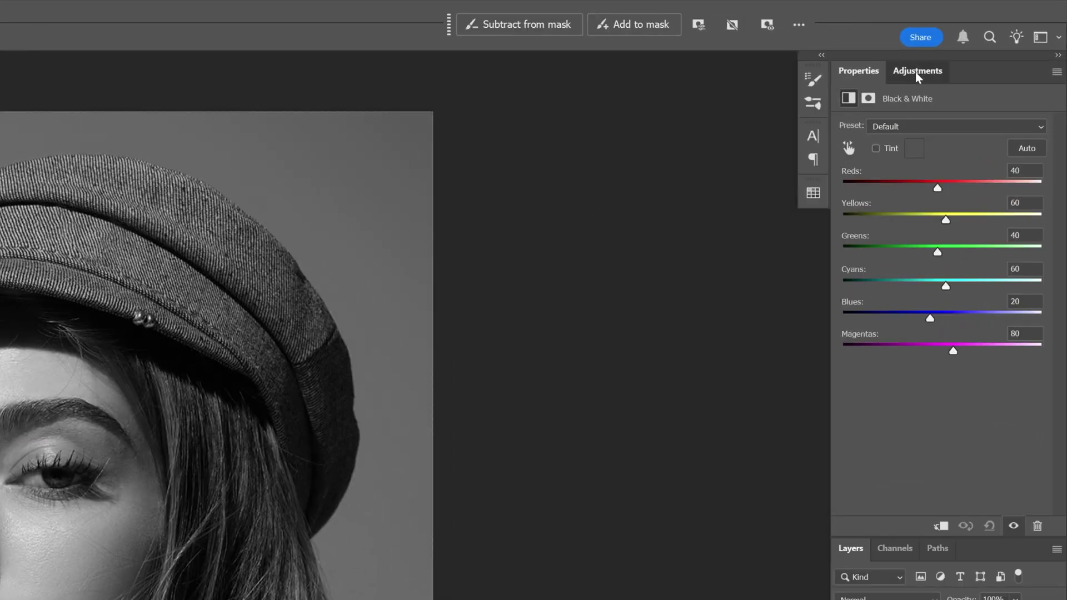
click(977, 41)
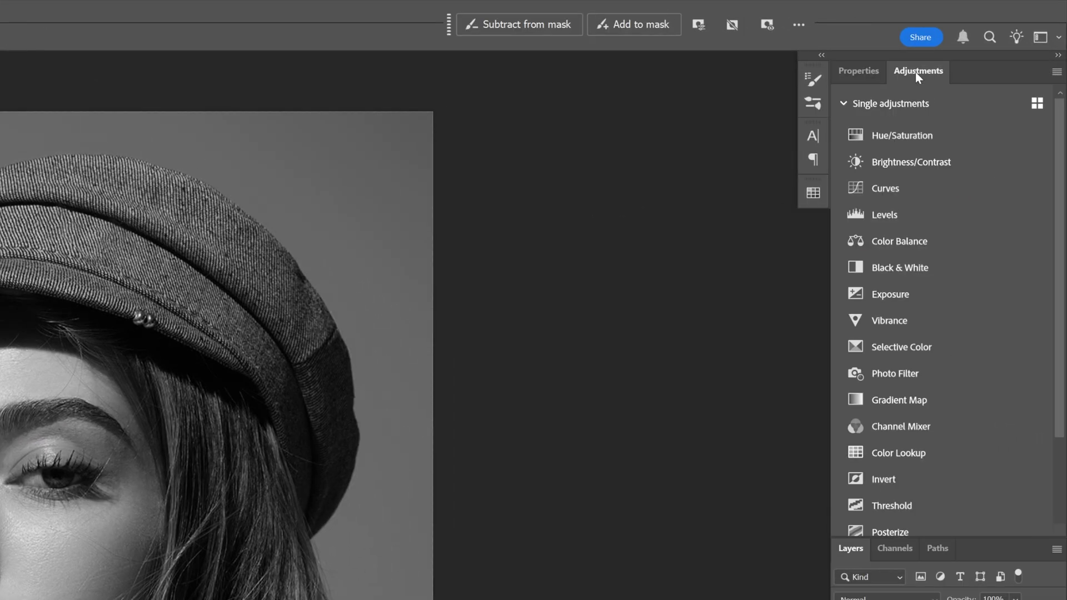
click(898, 188)
drag(929, 276, 933, 288)
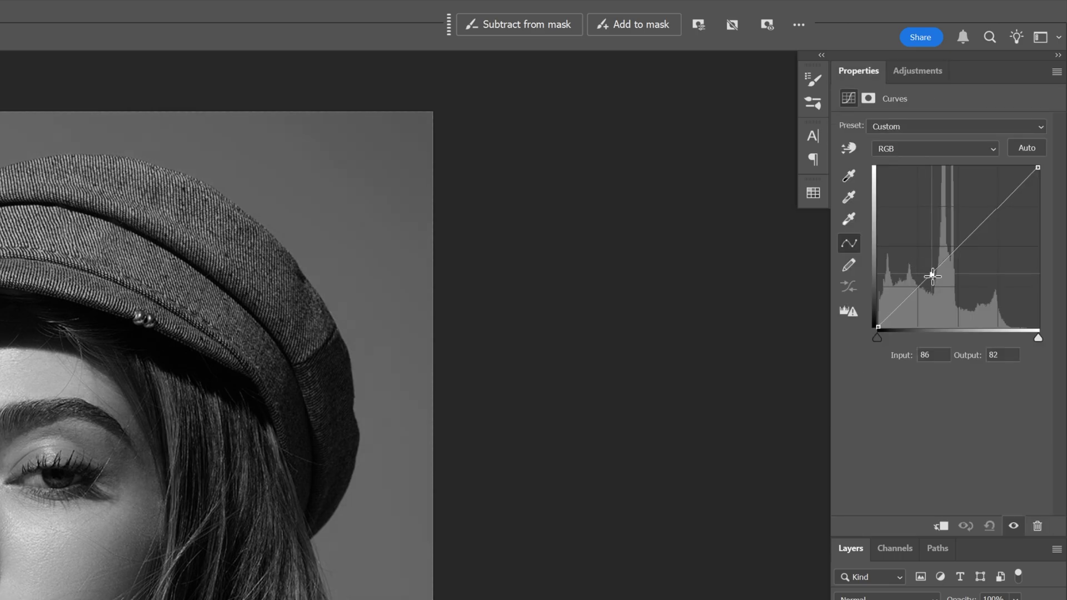
drag(981, 228, 974, 207)
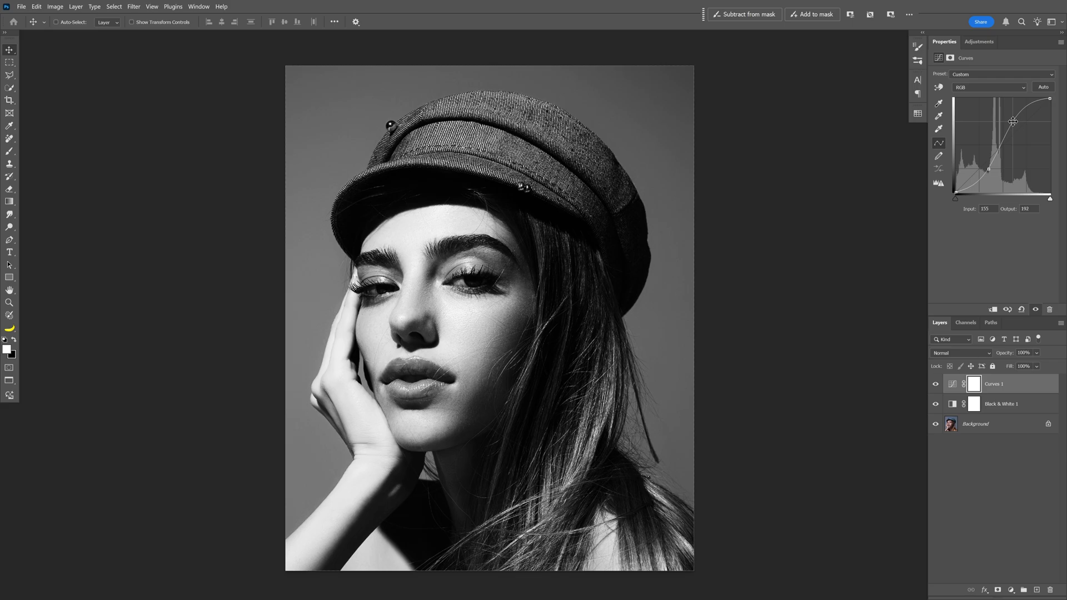
scroll(388, 114, up, 1)
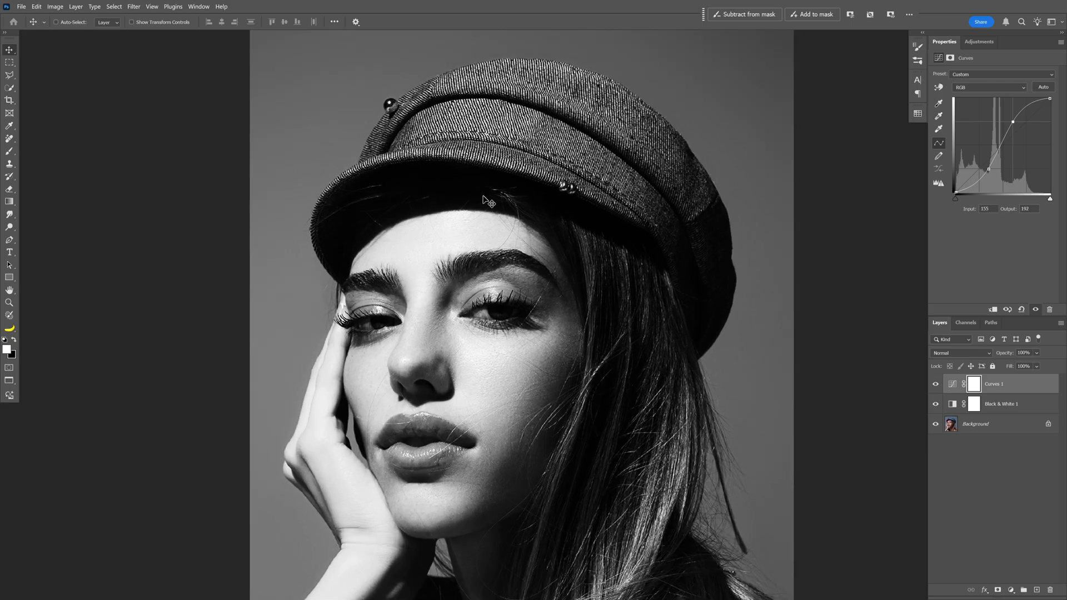
scroll(567, 219, down, 1)
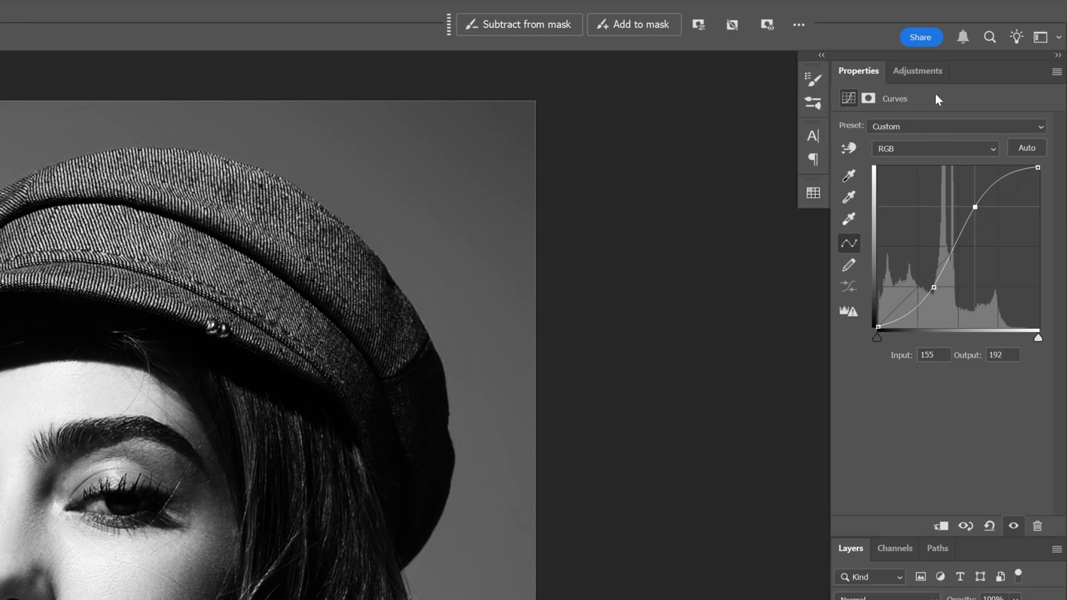
Add a second Curves adjustment layer and raise its black point to about a quarter of the output range to fade the shadows.
click(987, 45)
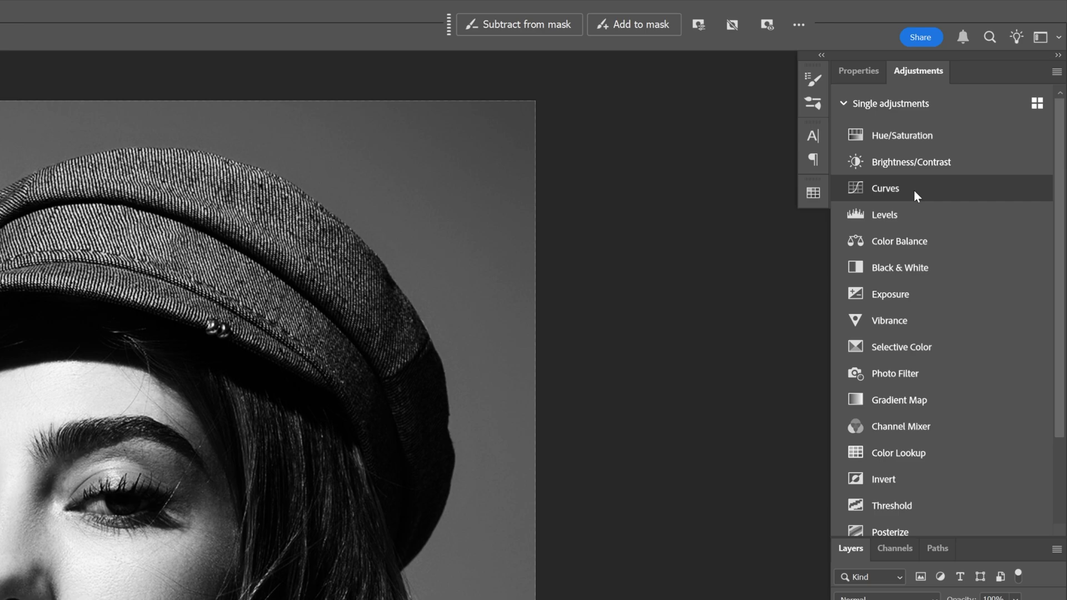
click(914, 189)
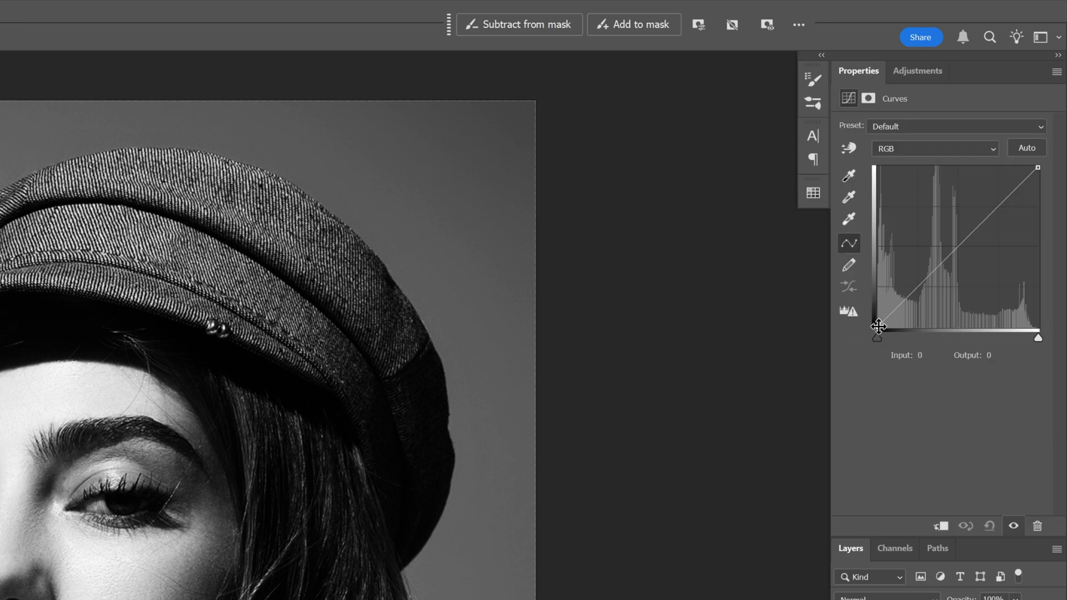
drag(878, 327, 863, 286)
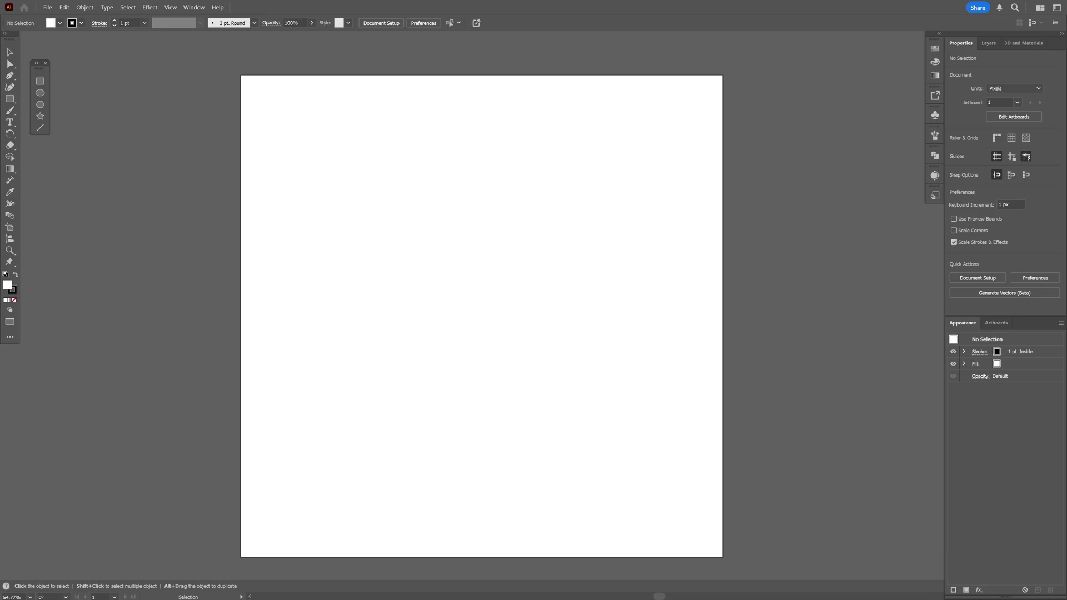
Switch to Illustrator, place test model 3 copy 0000.jpg on the artboard and centre it at X 700 px, Y 700 px.
drag(866, 136, 648, 261)
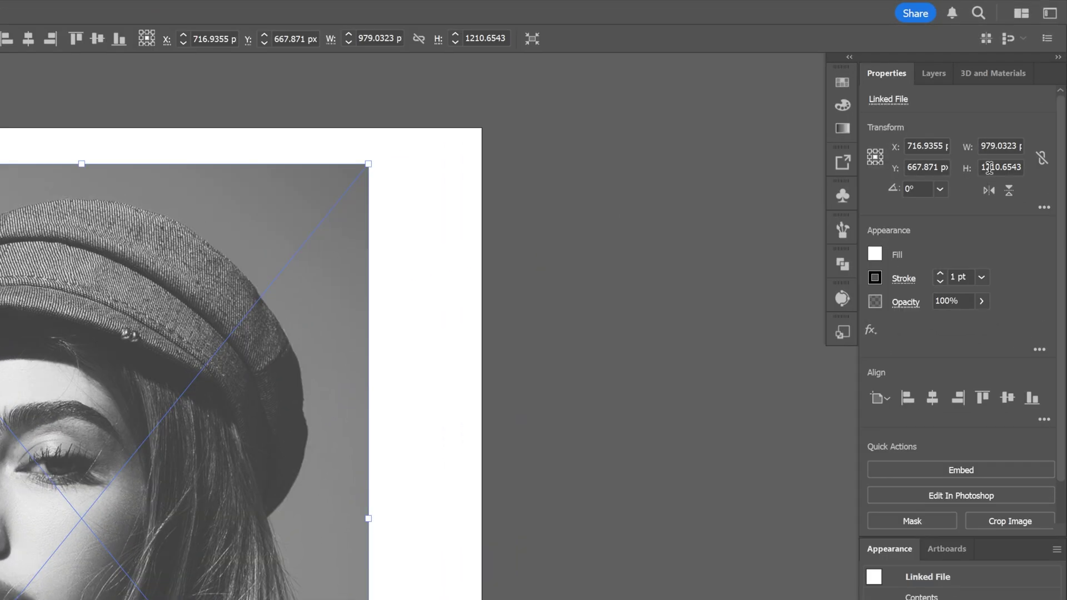
click(1027, 86)
click(1007, 167)
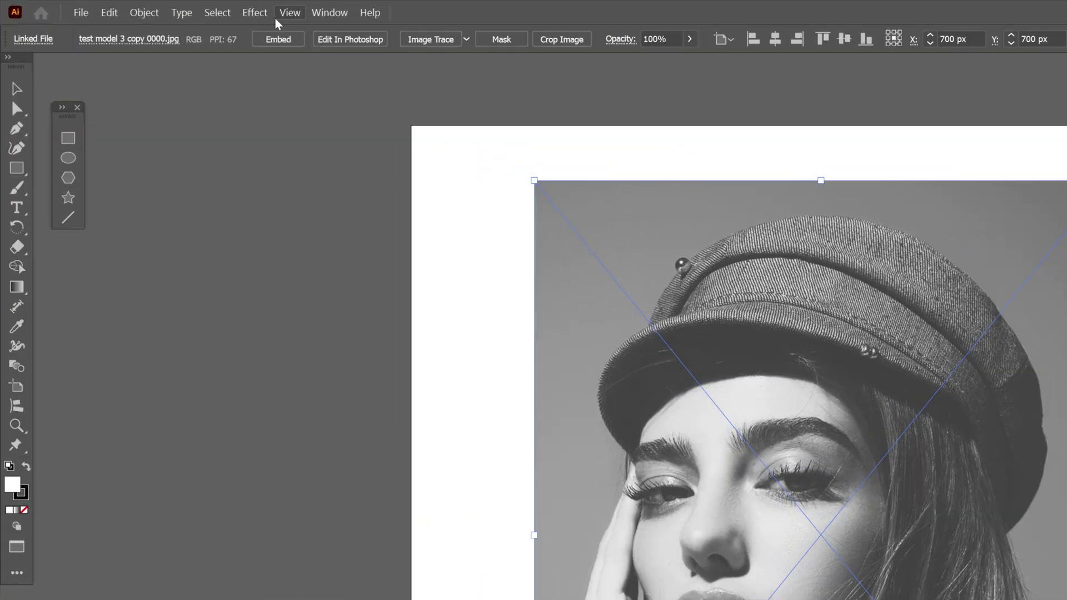
Apply a Color Halftone effect to the portrait with a maximum radius of 10 pixels and all four channel angles at 45 degrees.
click(255, 12)
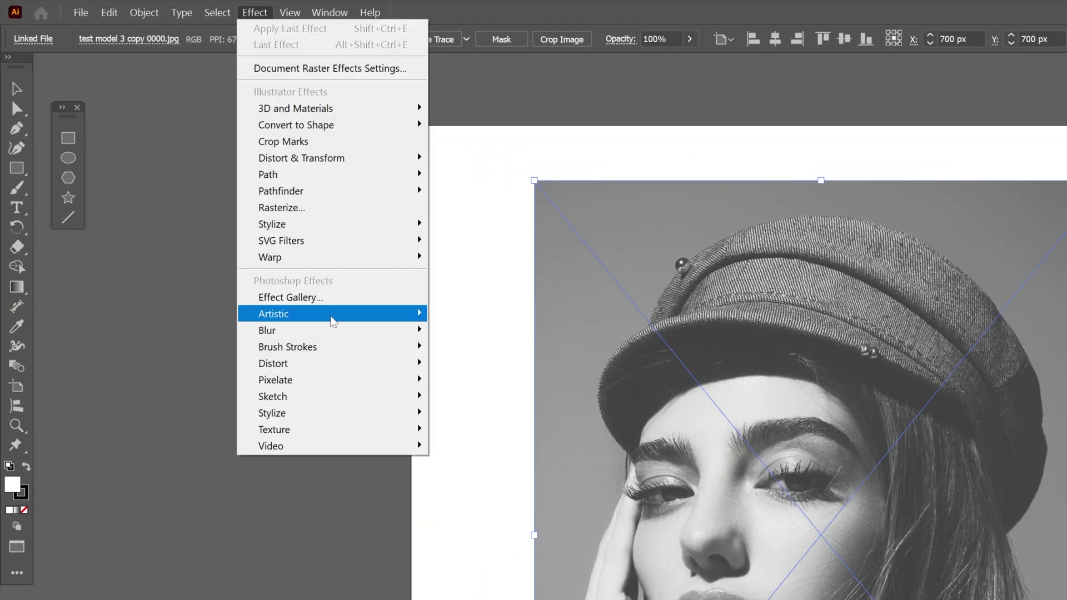
mouse_move(328, 381)
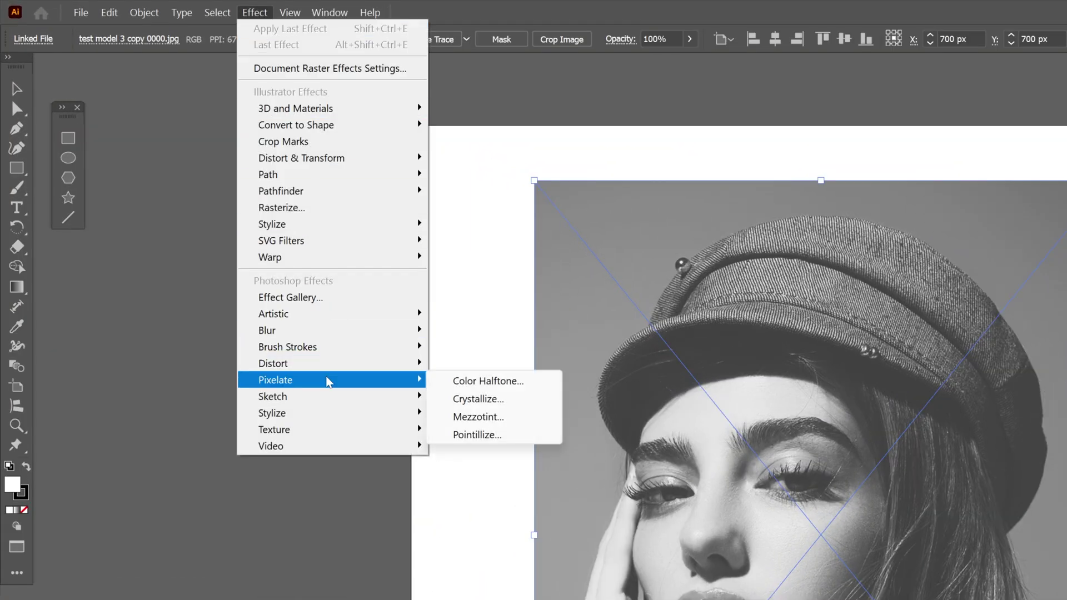
click(481, 381)
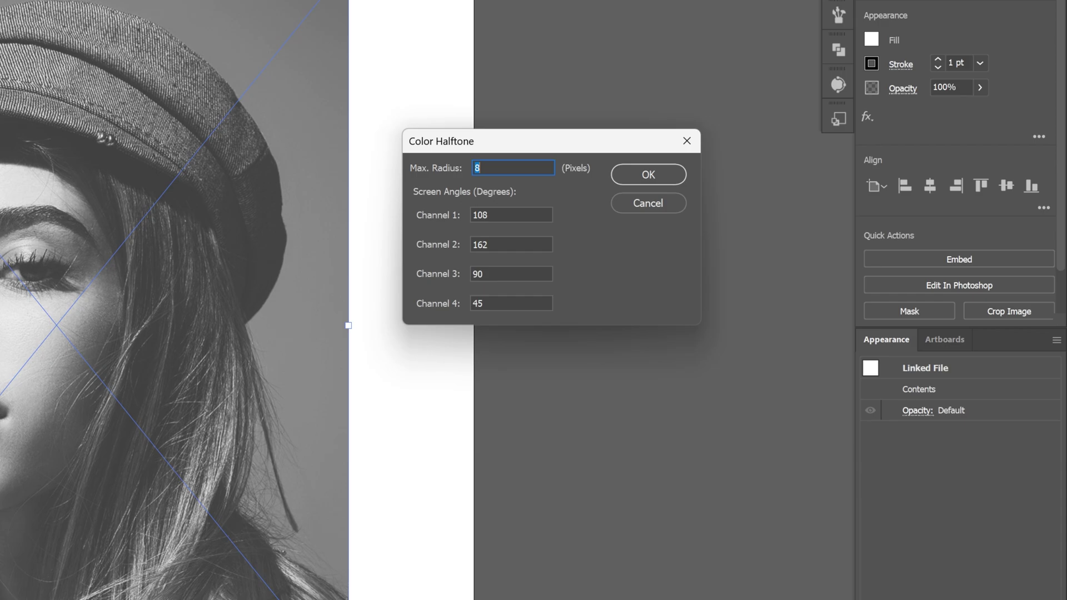
key(Tab)
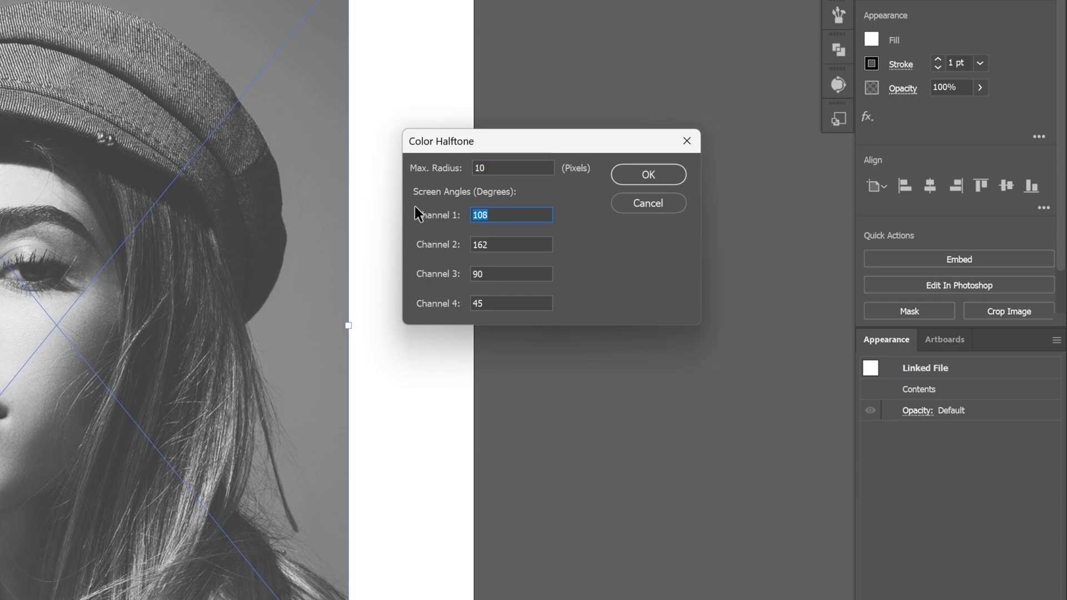
text(45)
key(Tab)
text(45)
key(Tab)
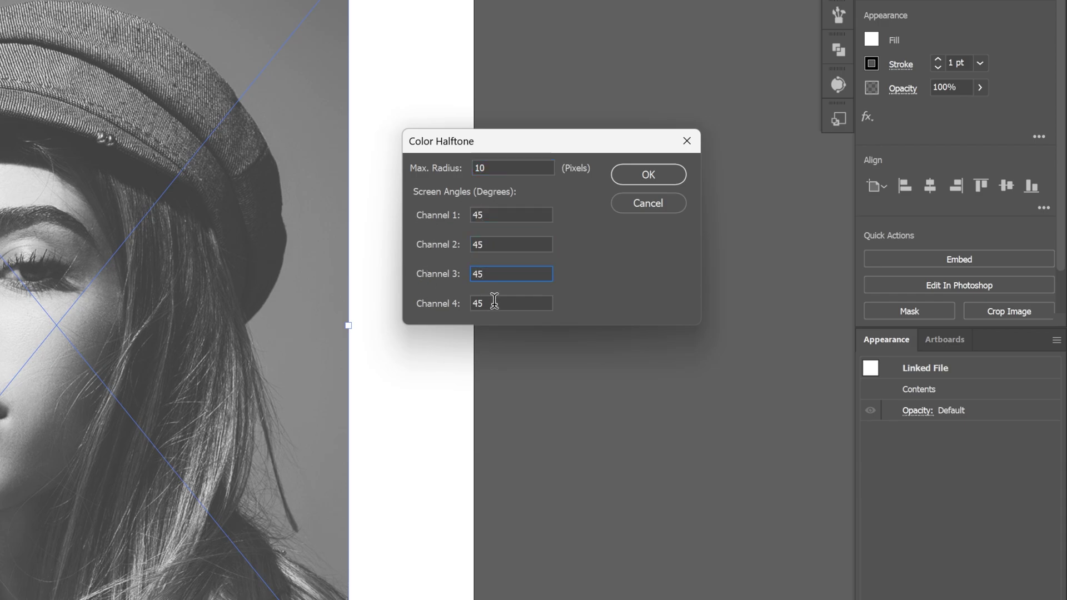
key(Tab)
text(45)
click(648, 175)
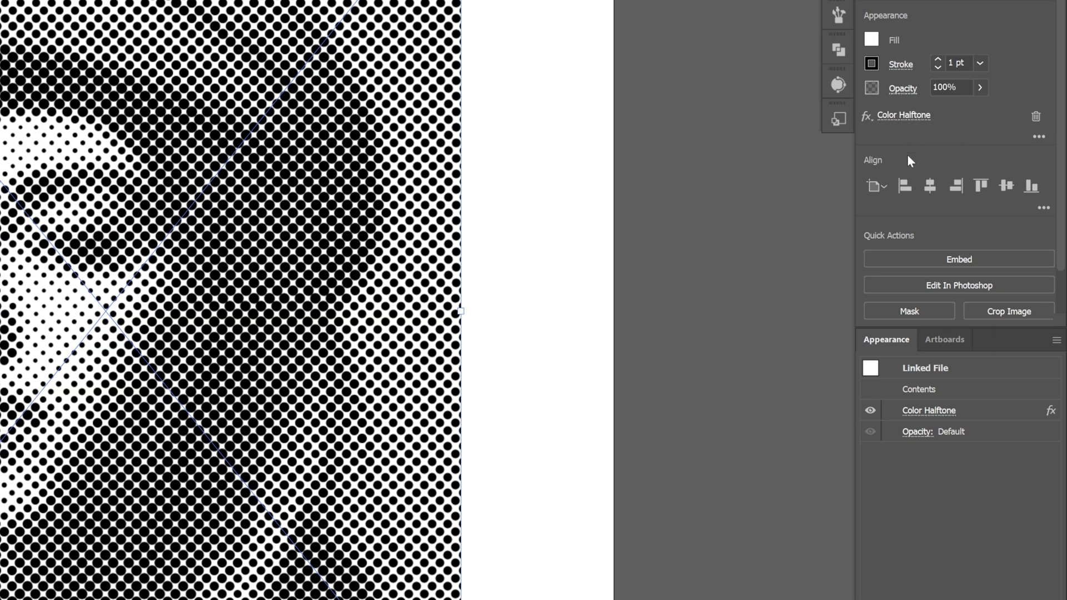
Edit the portrait's Color Halftone effect to use a maximum radius of 8 pixels.
click(929, 412)
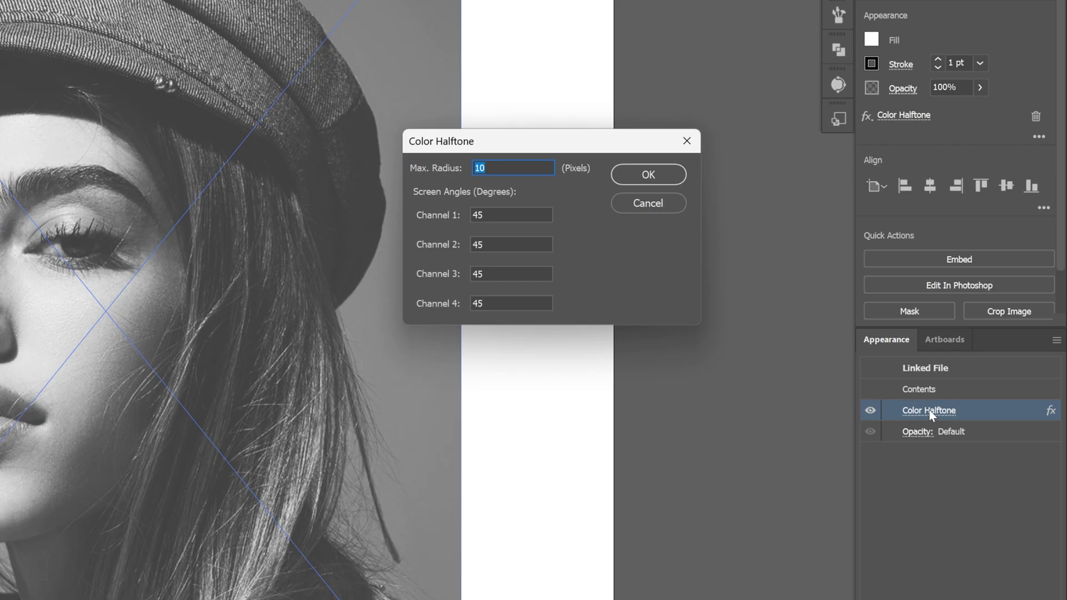
text(8)
key(Return)
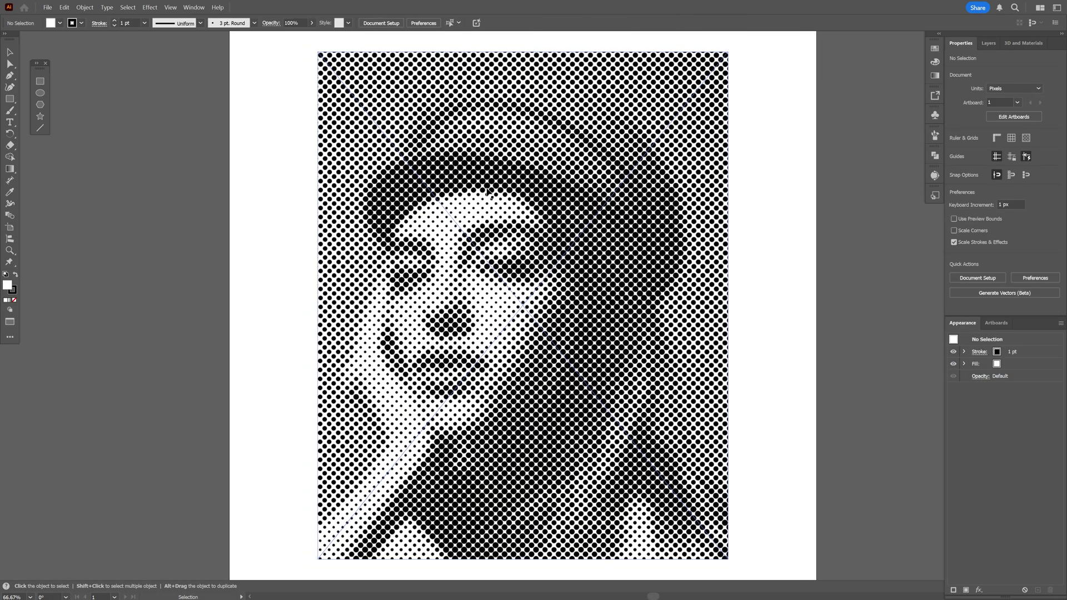
Examine up close how the halftone dots are separated in the dark areas around the hat brim.
scroll(398, 167, up, 4)
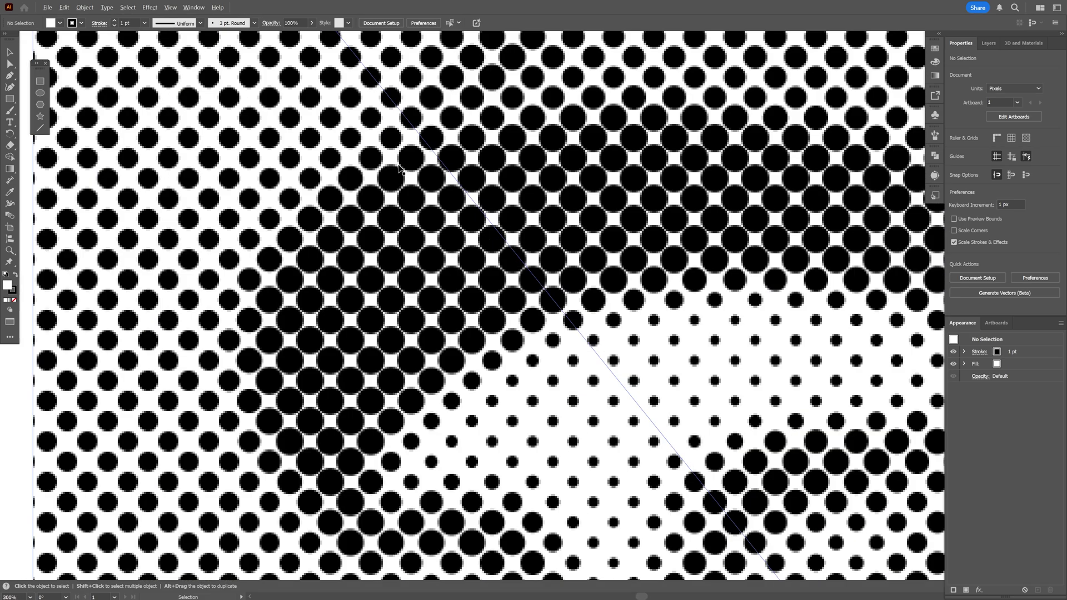
key(space)
drag(549, 199, 449, 227)
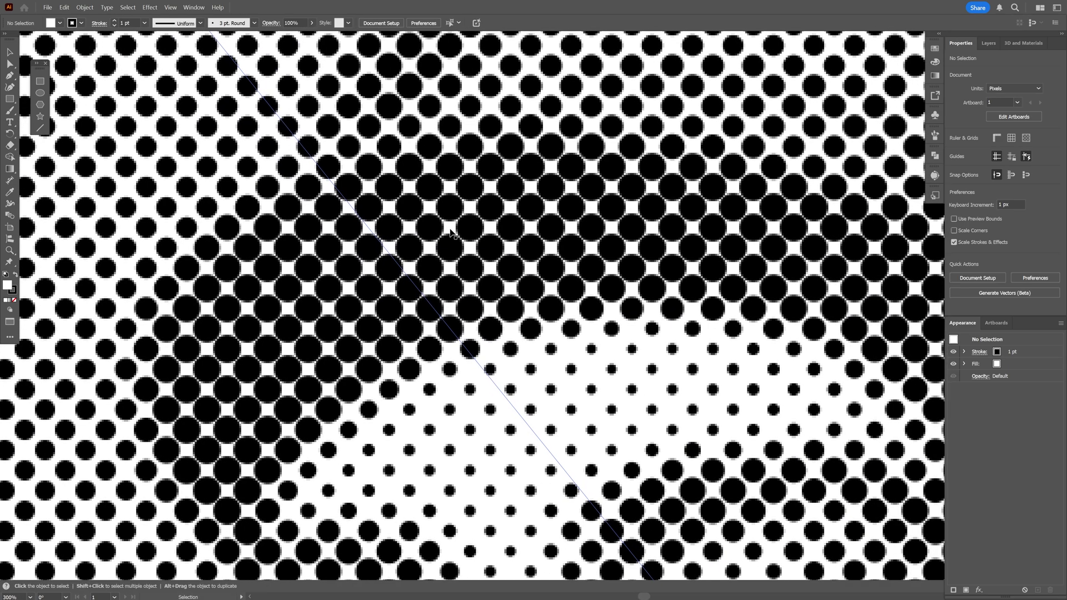
key(space)
drag(348, 398, 423, 330)
scroll(292, 379, up, 1)
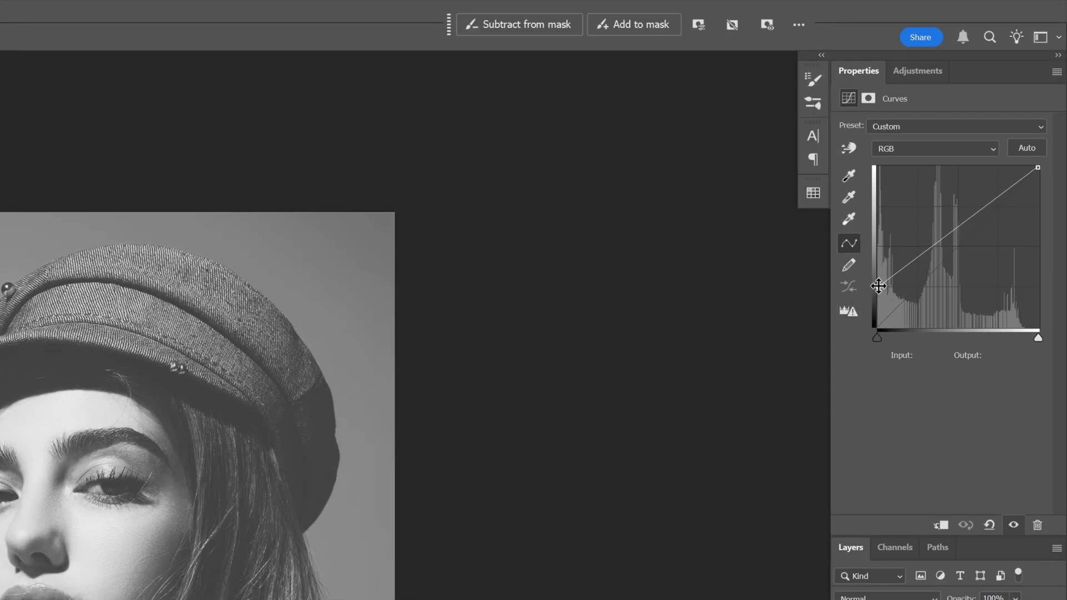
Switch to Photoshop and raise the second Curves layer's black point slightly further to lighten the shadows.
click(955, 169)
drag(877, 287, 872, 274)
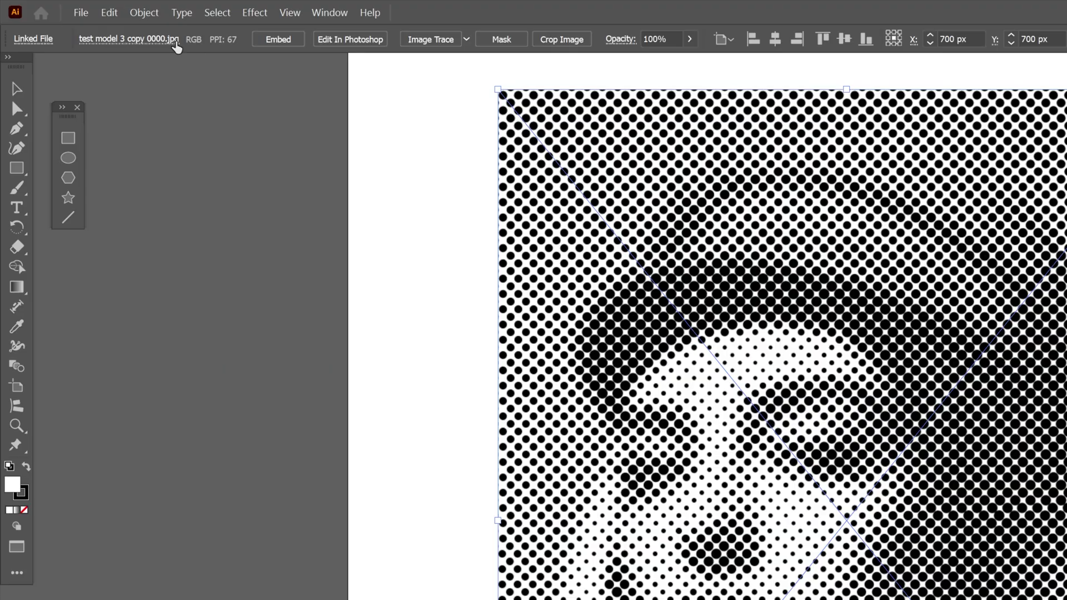
Switch back to Illustrator and rasterize the halftone portrait in RGB at High (300 ppi) with a white background.
click(92, 8)
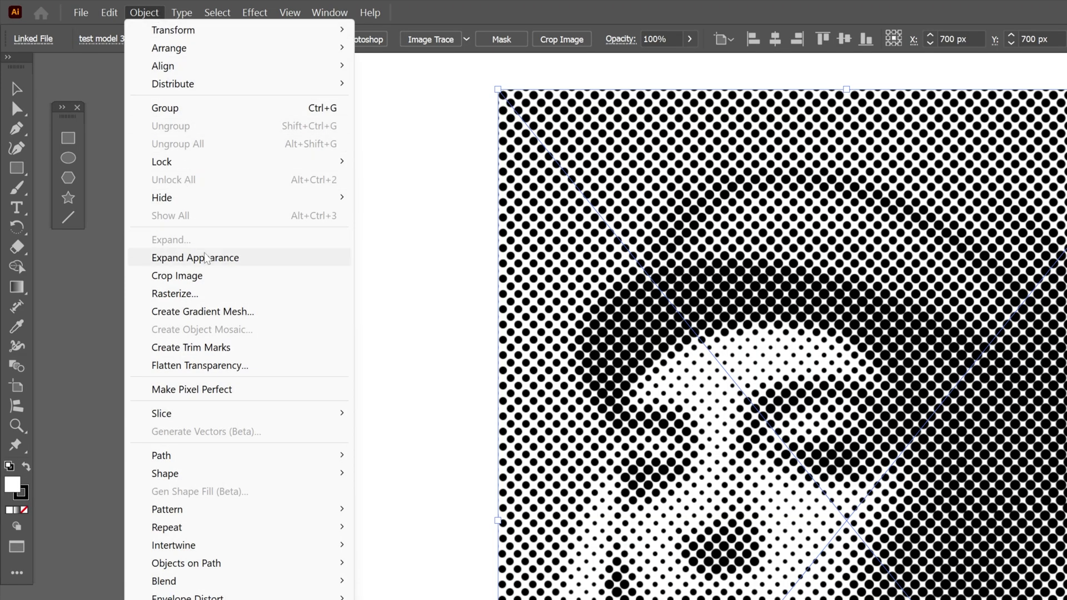
click(209, 293)
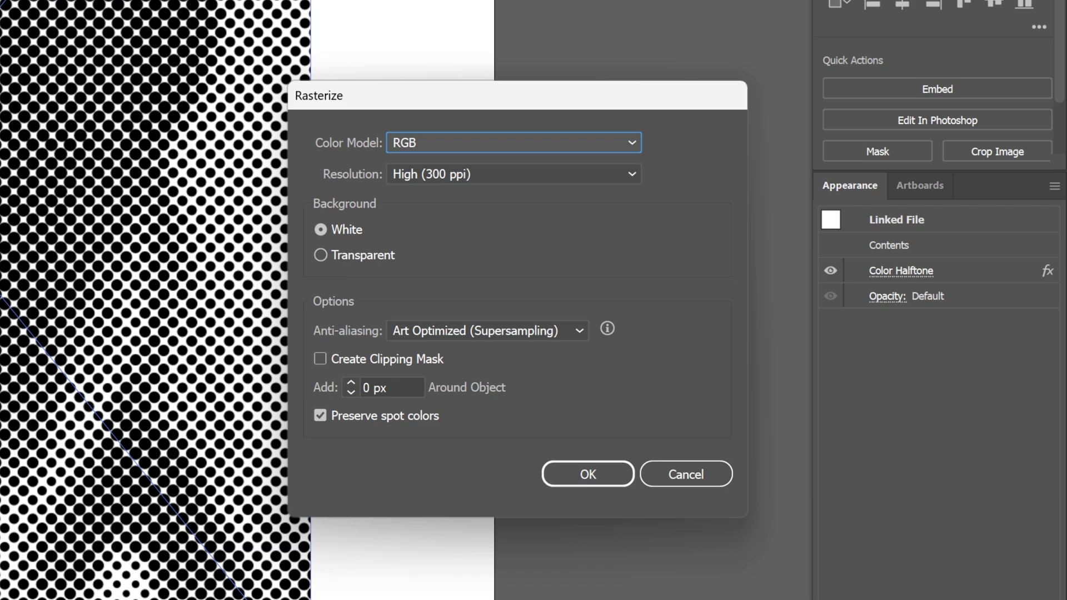
key(Return)
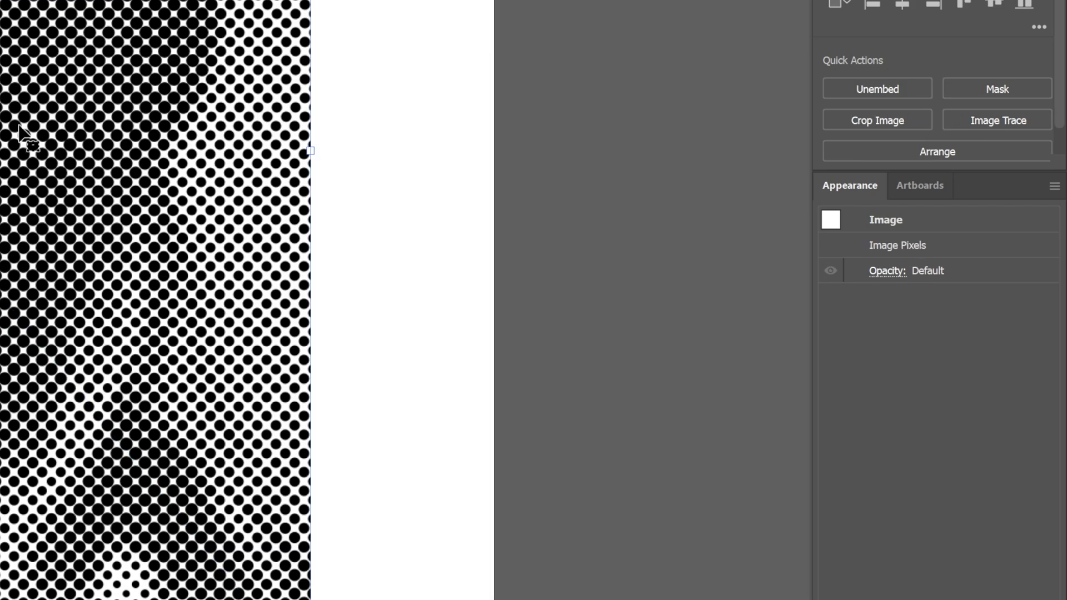
Trace the rasterized halftone portrait with the [Default] Image Trace preset and inspect the shapes of the traced dots.
click(995, 119)
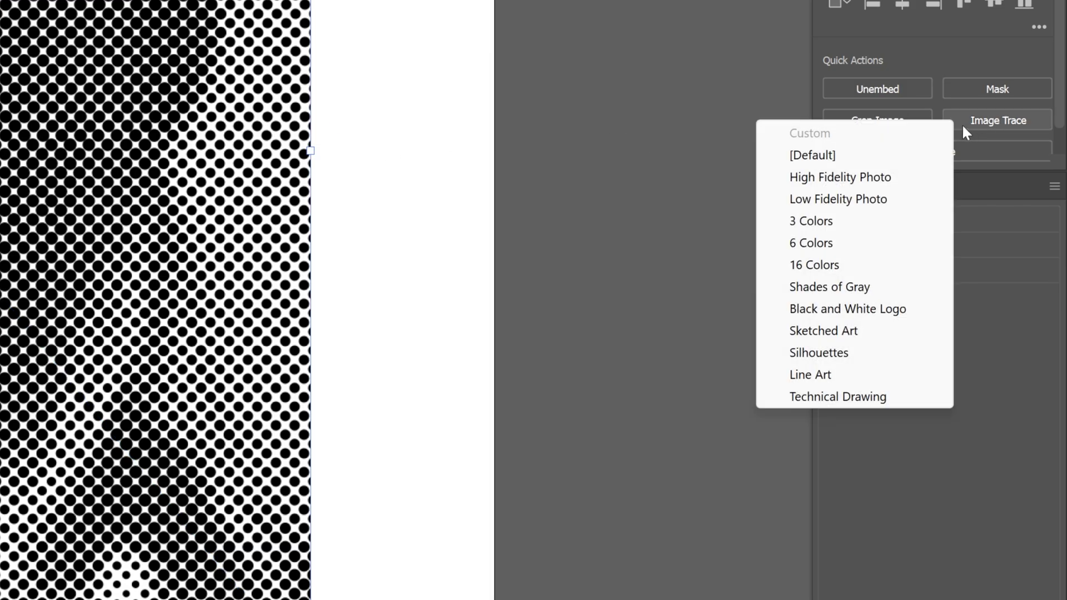
click(847, 155)
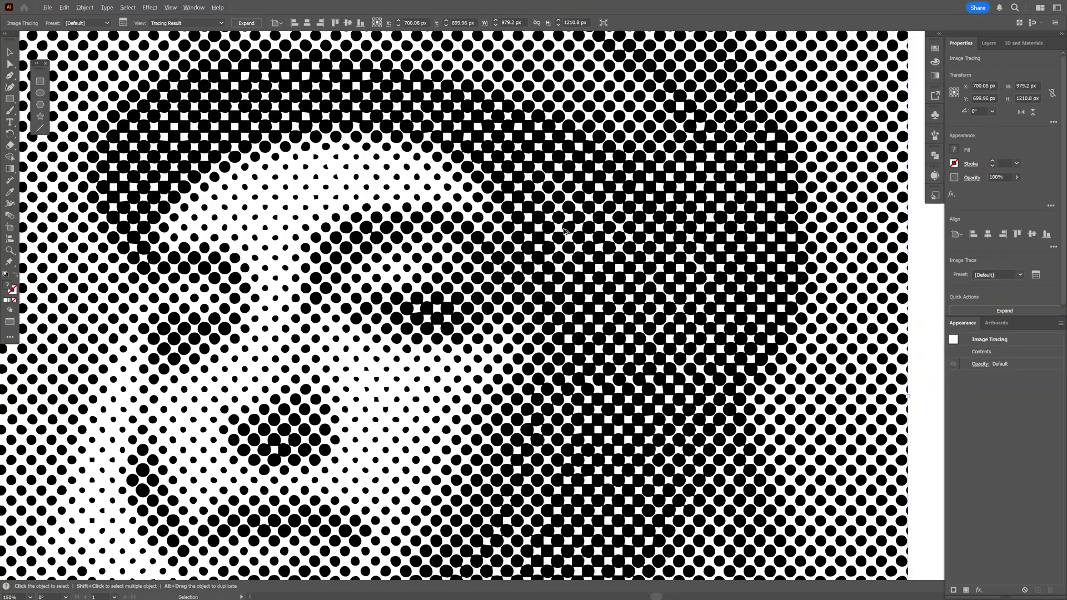
scroll(564, 233, up, 3)
drag(720, 320, 505, 289)
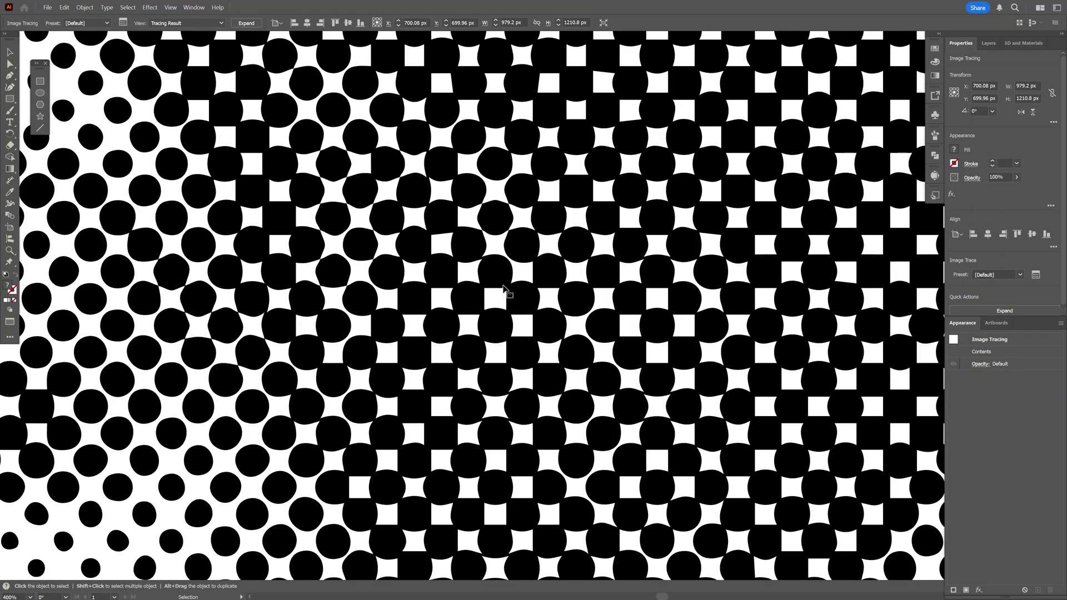
scroll(503, 288, up, 1)
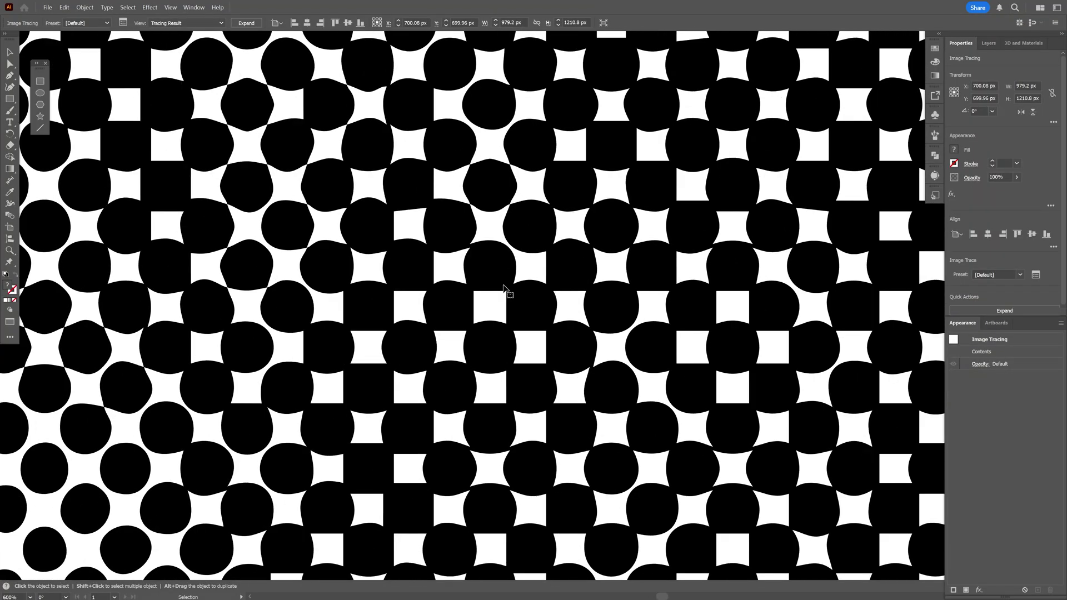
scroll(504, 286, down, 1)
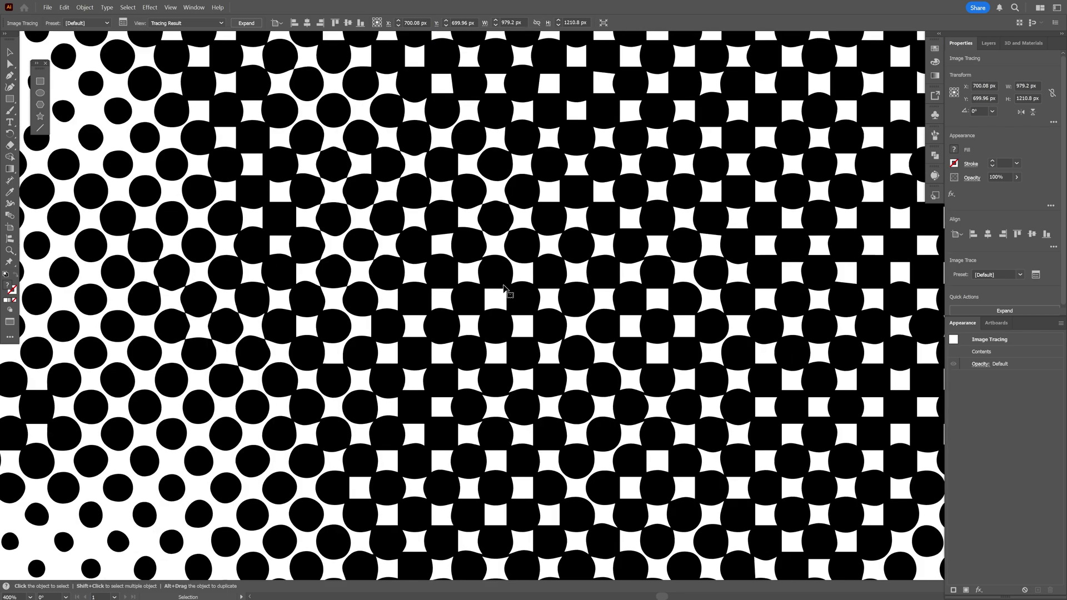
Lower the Image Trace threshold of the traced portrait to 1 and check how the dots separate across the image.
drag(504, 287, 473, 286)
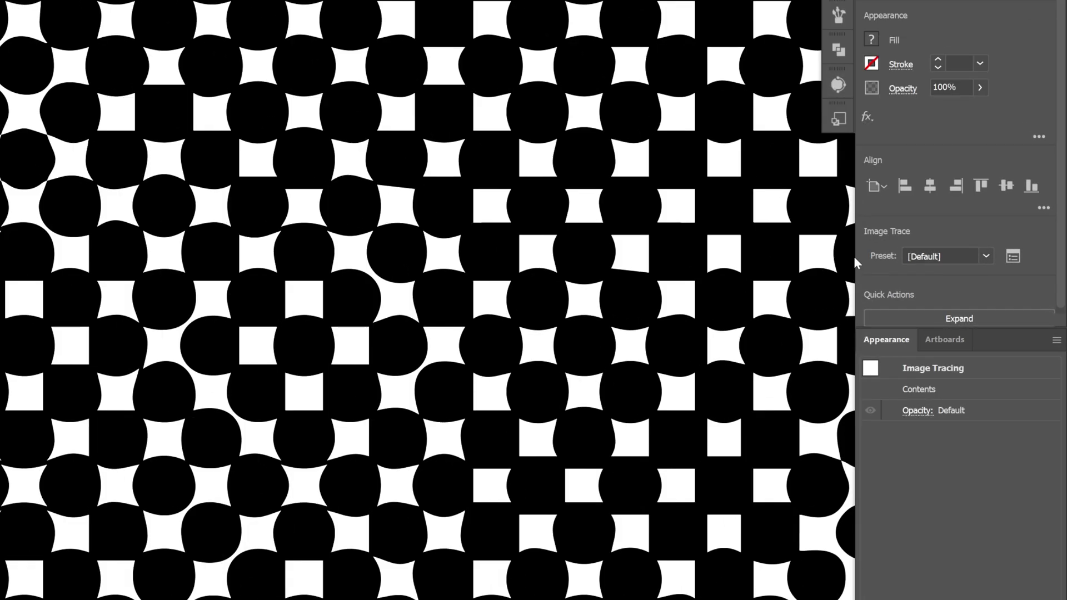
click(1013, 257)
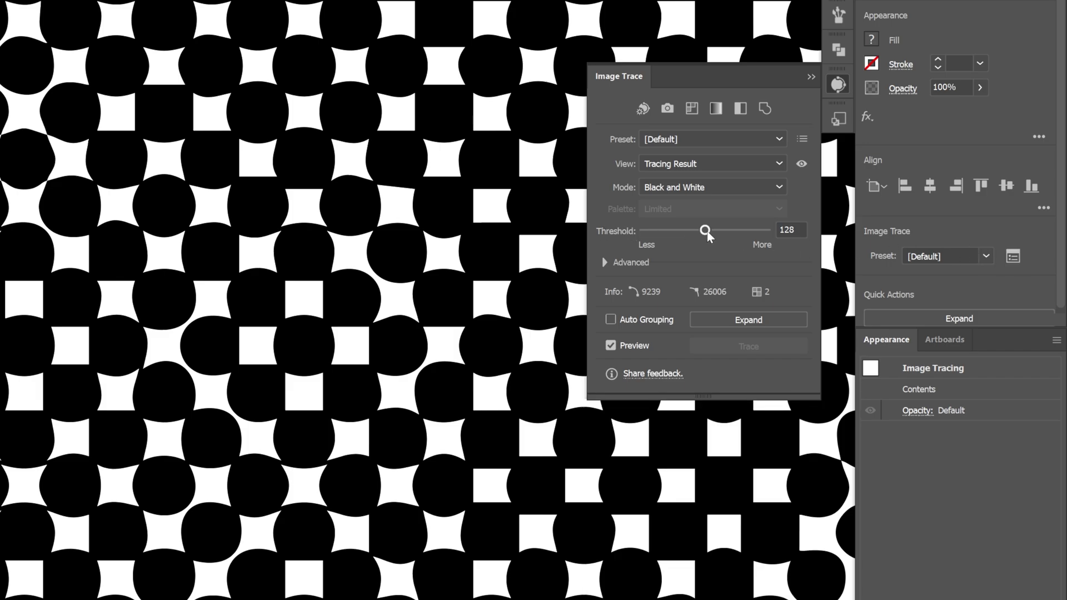
drag(706, 236, 629, 227)
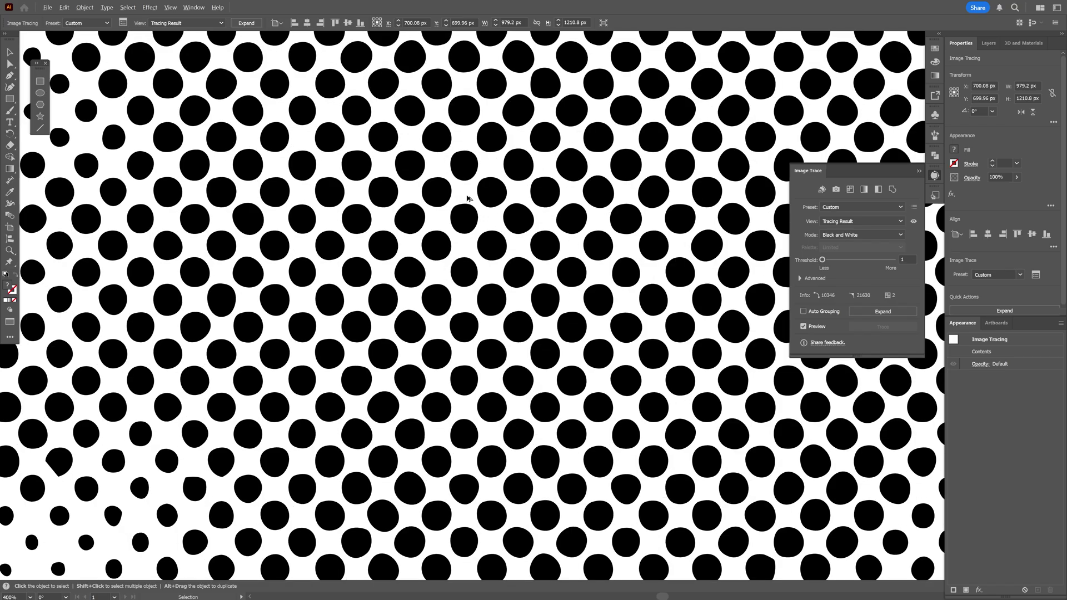
scroll(468, 199, up, 1)
scroll(468, 199, down, 2)
drag(468, 198, 512, 344)
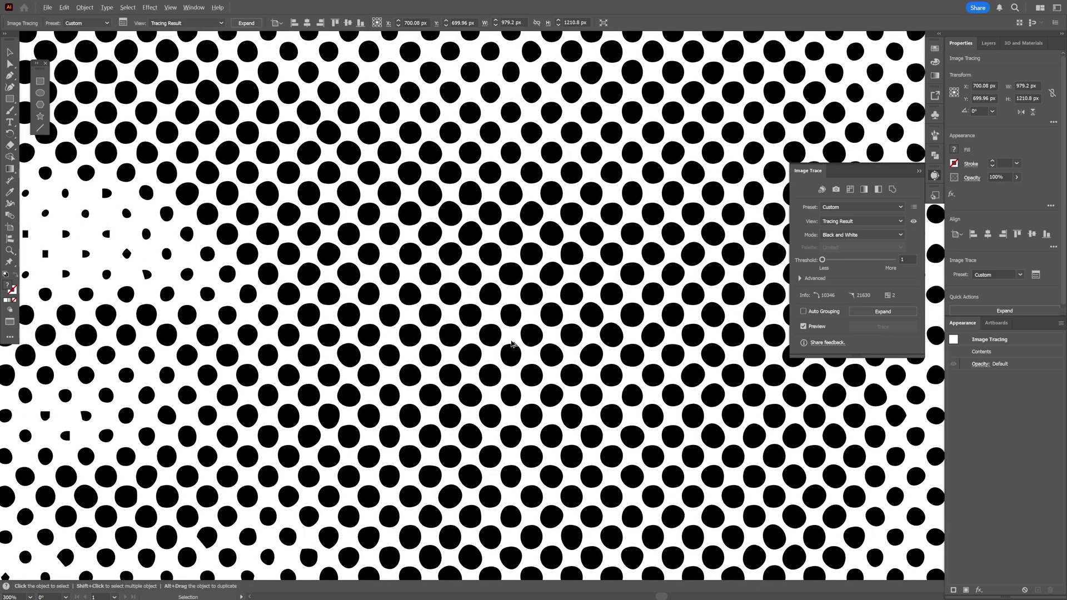
scroll(512, 343, down, 3)
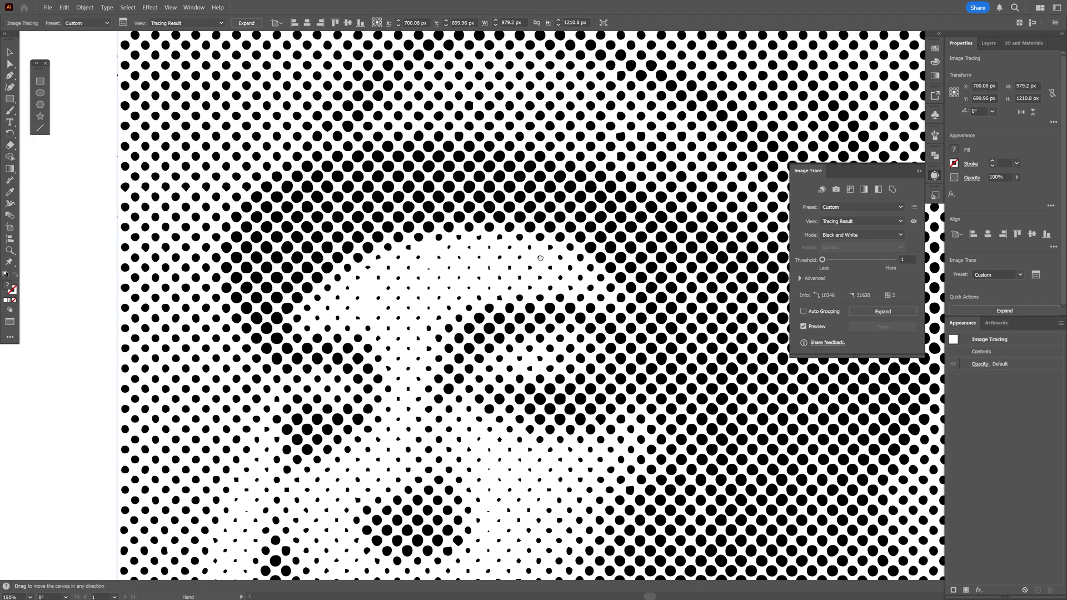
scroll(540, 258, up, 3)
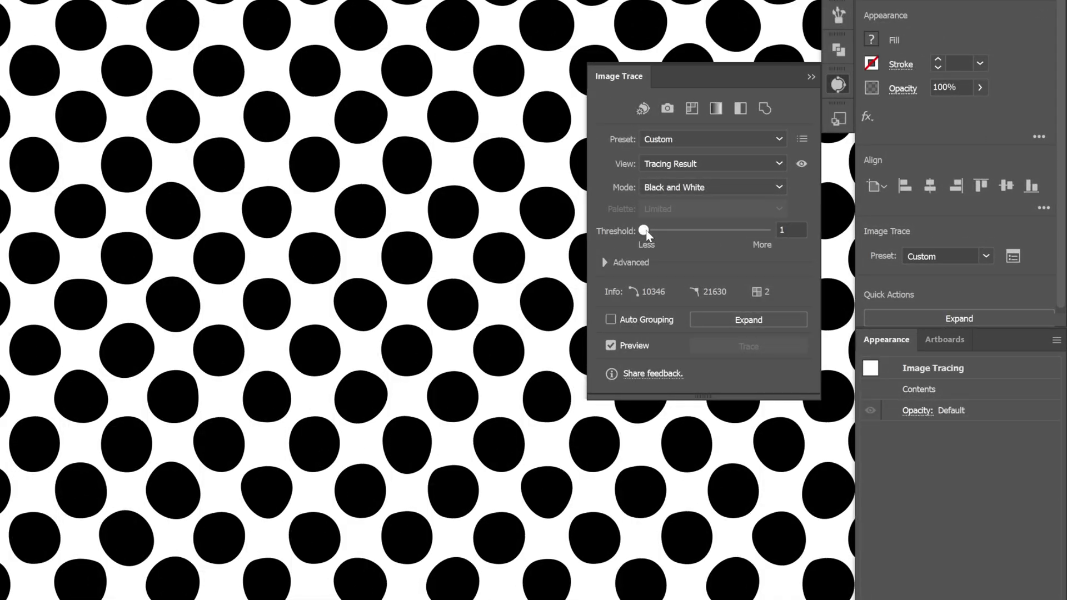
Raise the trace threshold in small adjustments to 30, checking the dark areas for touching dots.
drag(646, 230, 654, 235)
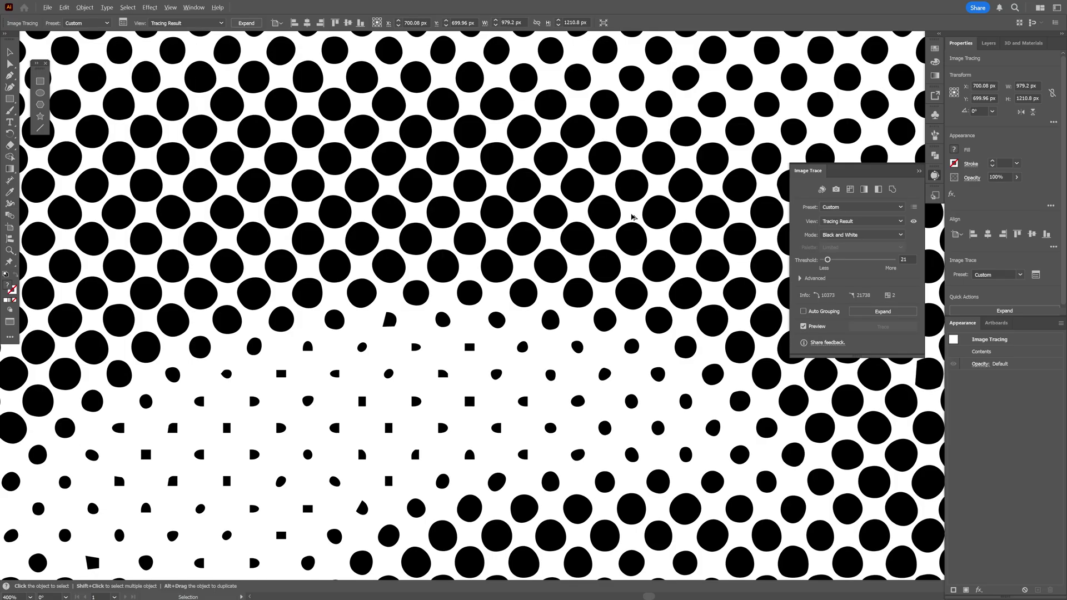
scroll(633, 217, down, 2)
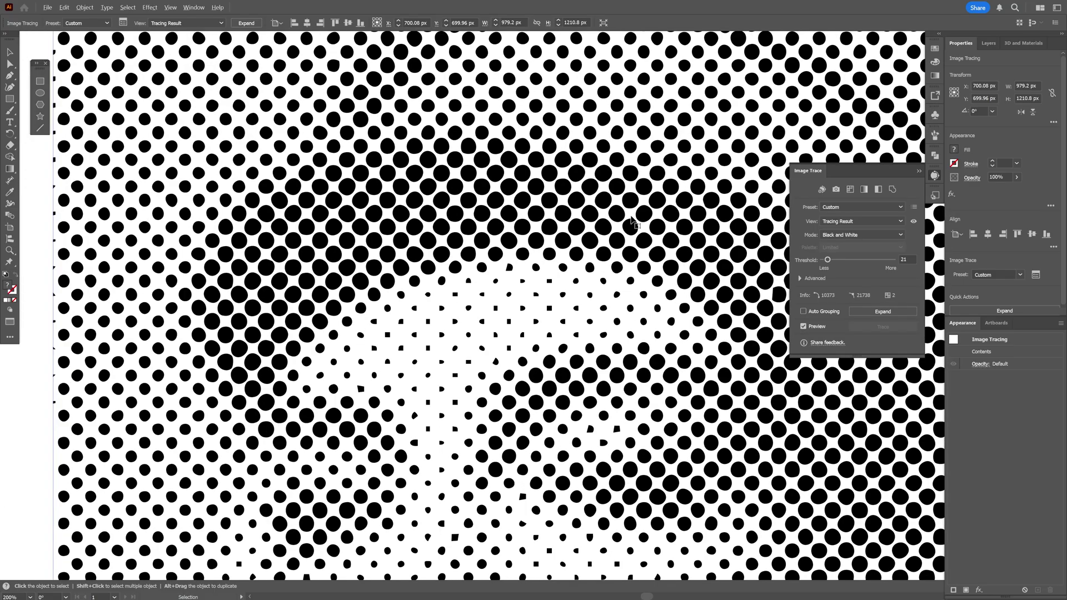
drag(656, 288, 429, 215)
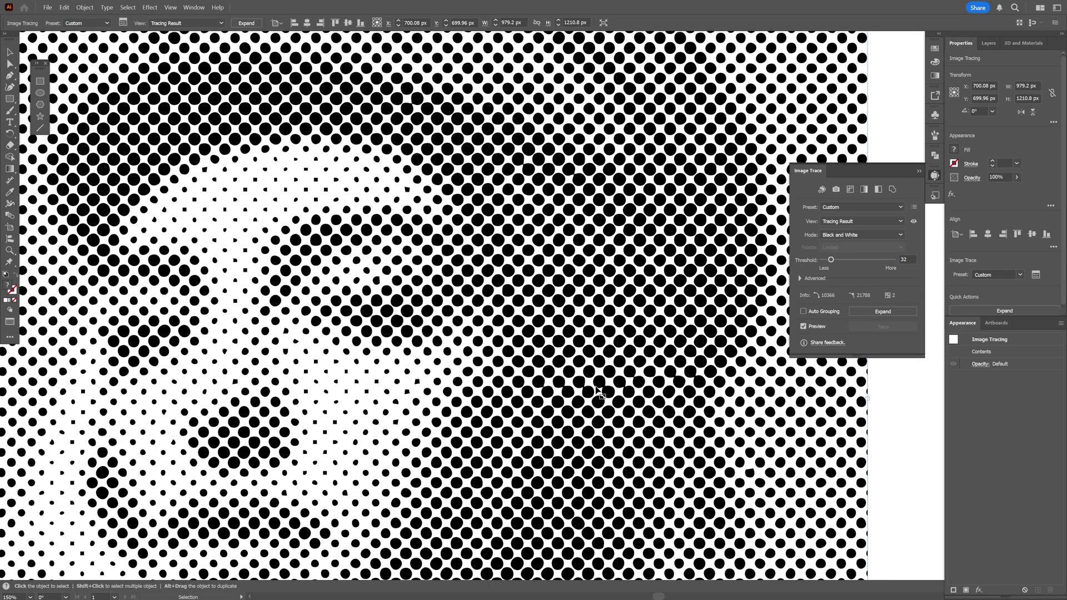
scroll(590, 393, up, 5)
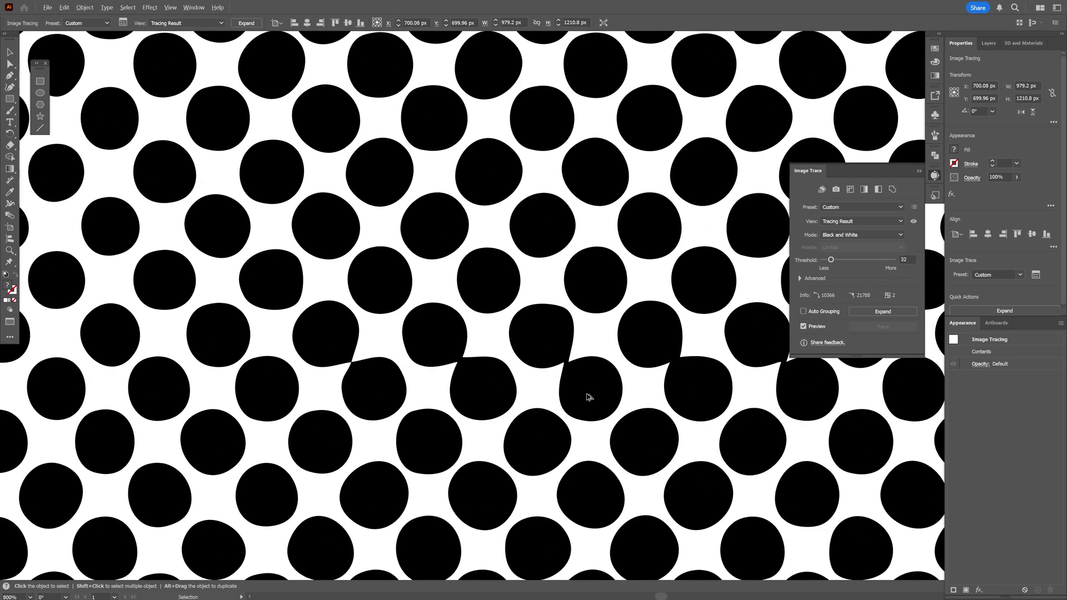
drag(589, 396, 465, 370)
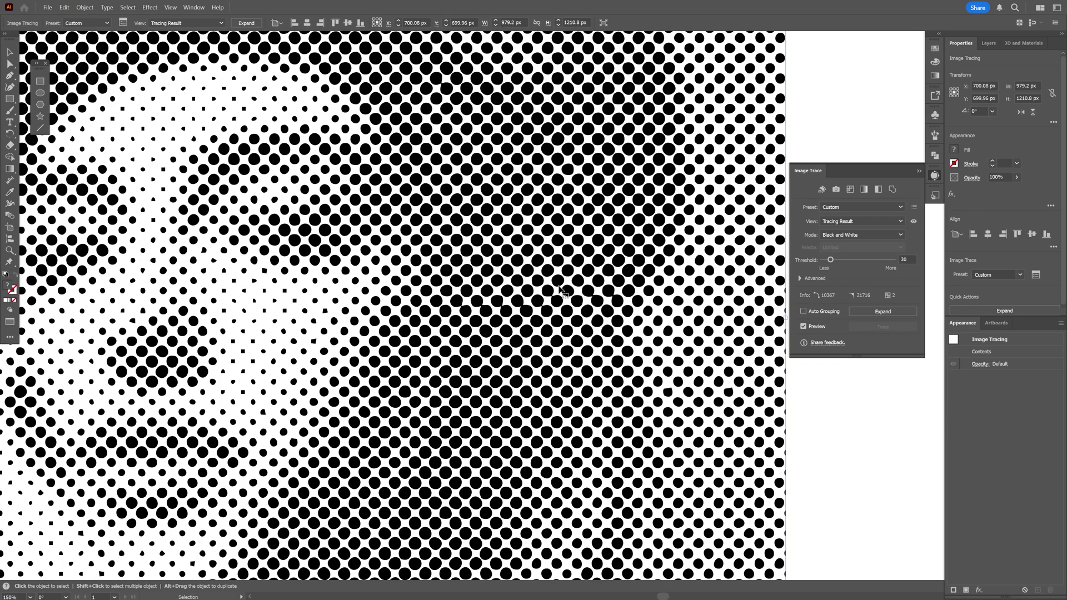
scroll(526, 302, up, 2)
drag(526, 302, 652, 306)
scroll(653, 306, down, 2)
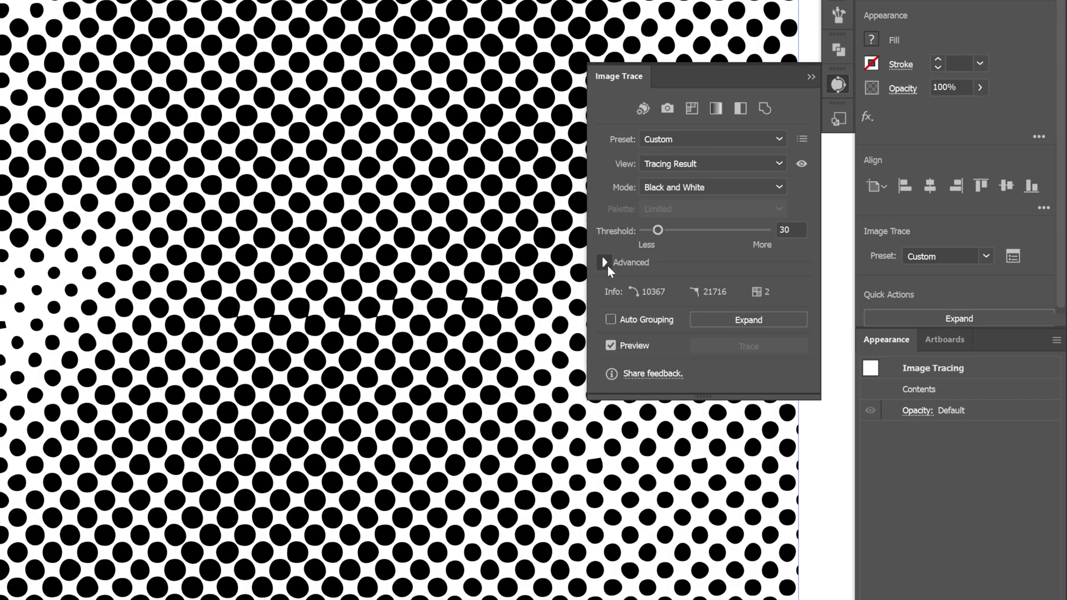
Enable Ignore Color in the advanced trace options and expand the tracing into editable paths.
click(608, 265)
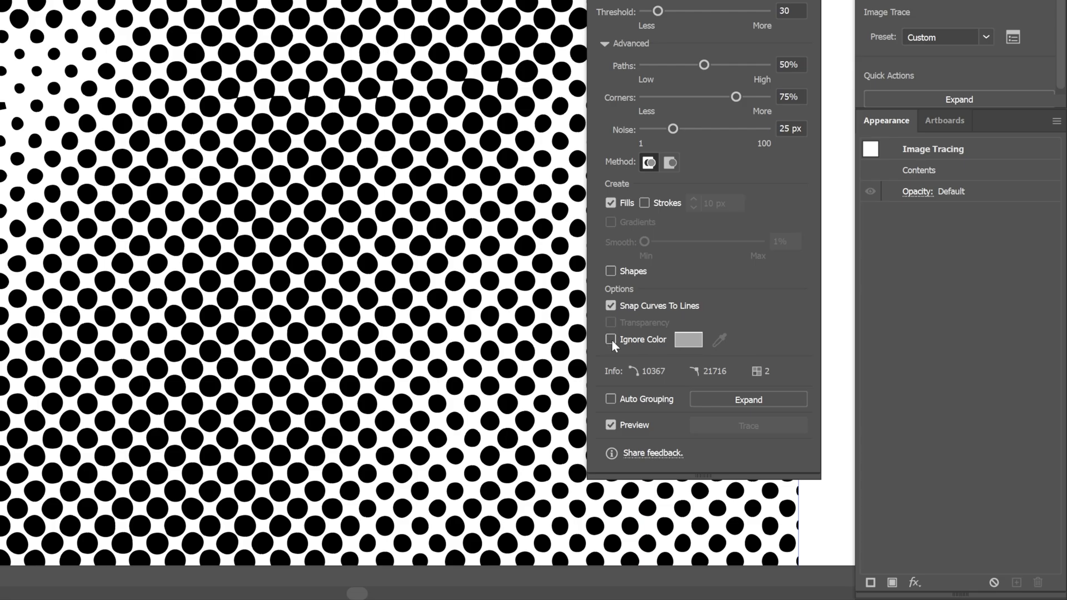
click(611, 340)
click(747, 401)
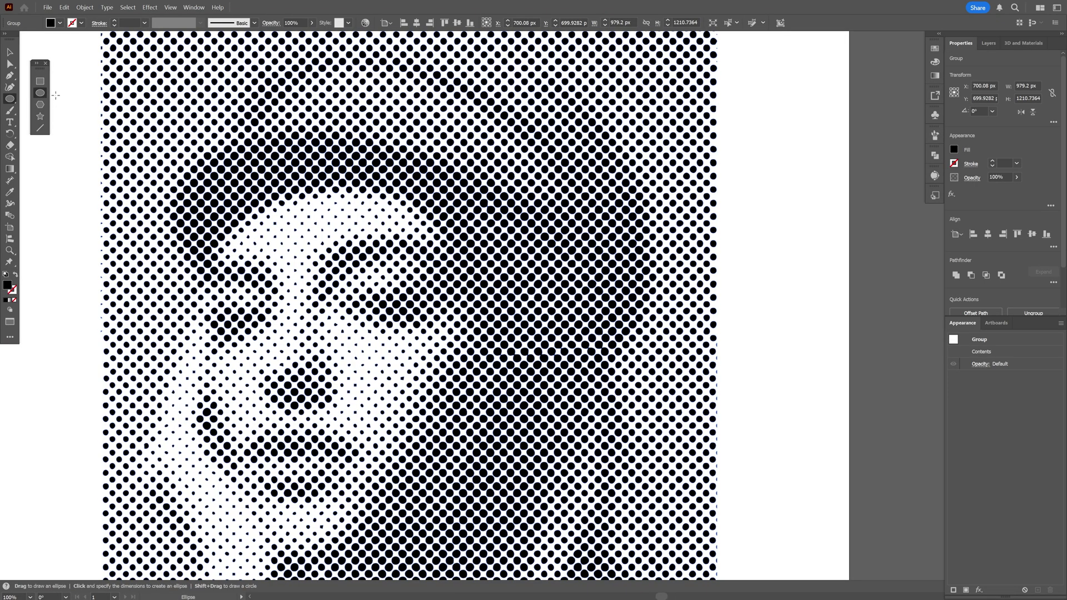
Draw a black circle about 58 px in diameter on the blank artboard area beside the halftone portrait.
scroll(643, 234, up, 2)
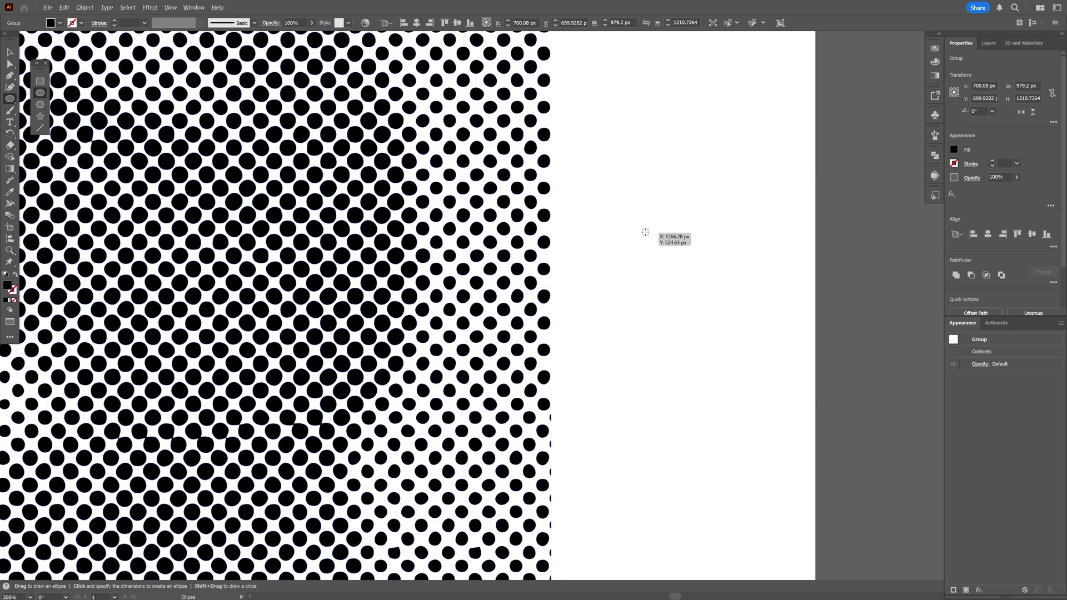
drag(646, 231, 681, 264)
drag(681, 264, 683, 266)
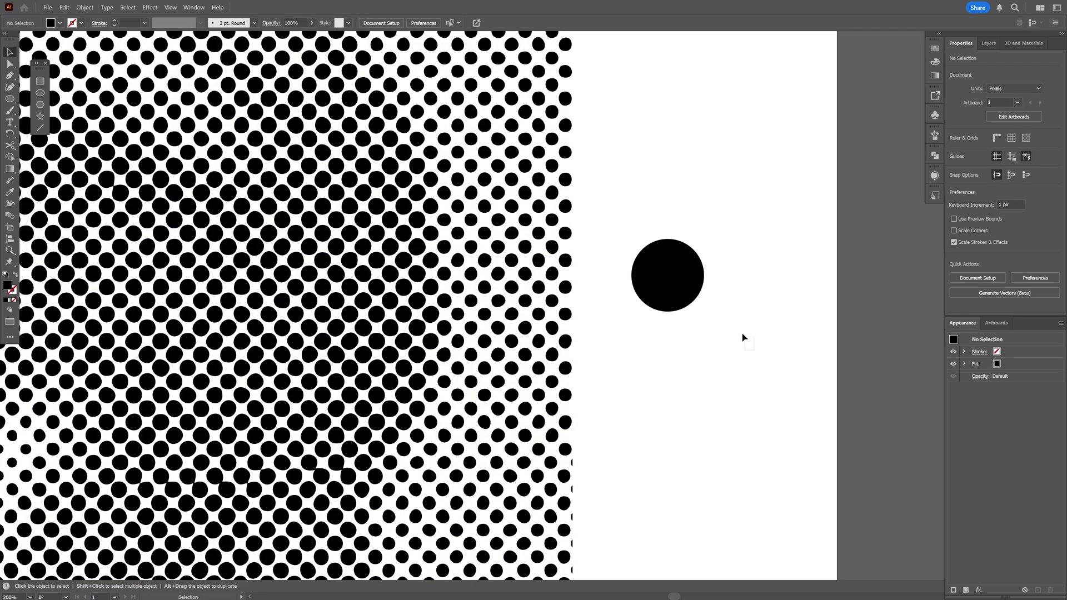
drag(754, 350, 675, 185)
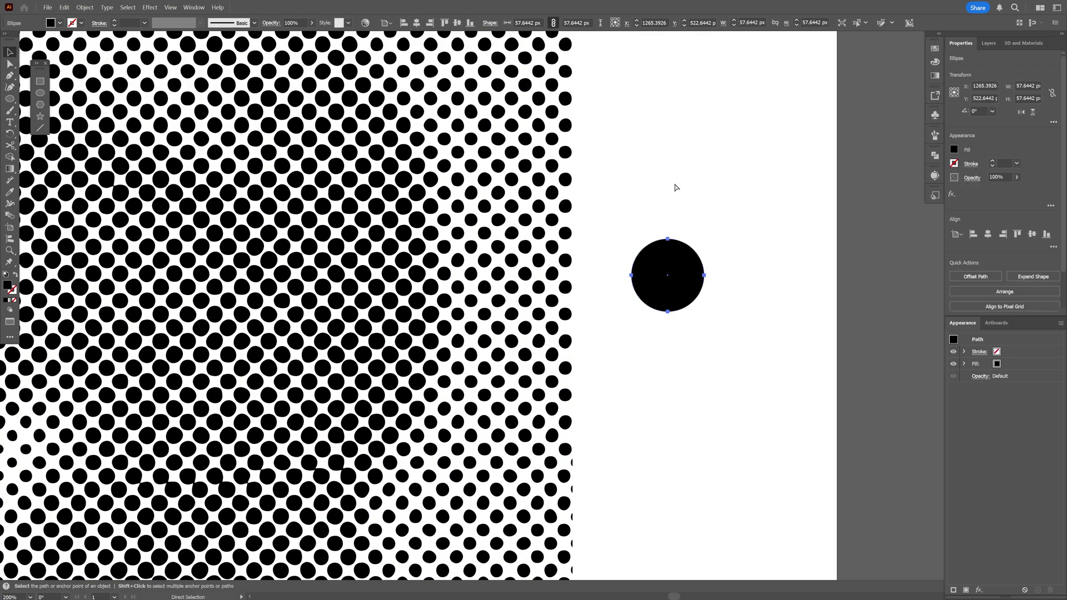
key(v)
click(728, 225)
Replace the selected traced dots with the copied circle using the ReplaceItems script, set to Object in buffer, Replace items in a group and Fit to element size.
scroll(732, 226, up, 1)
drag(732, 226, 648, 239)
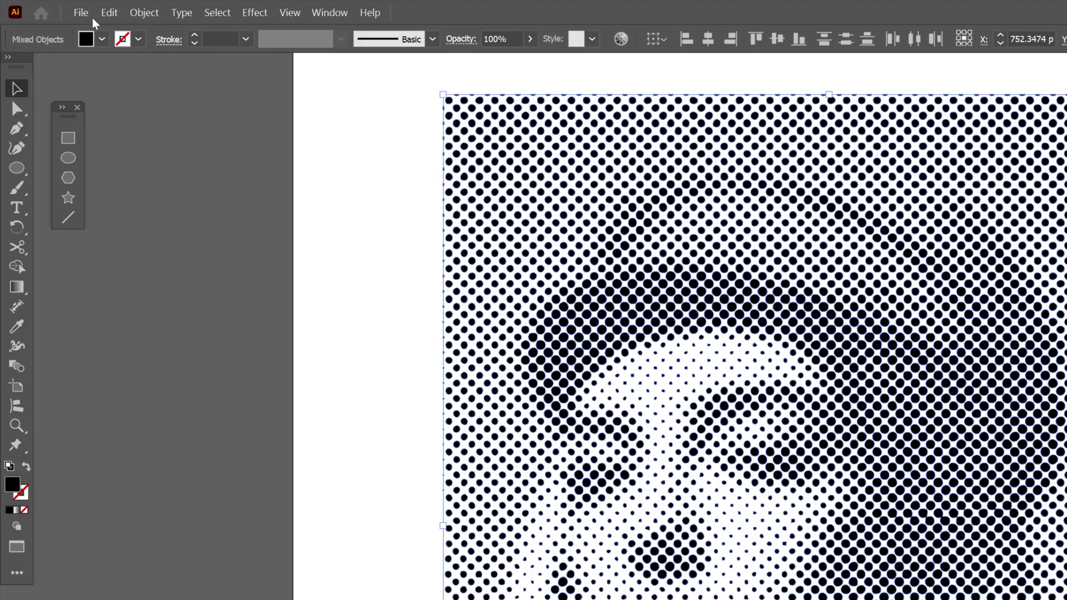
click(91, 17)
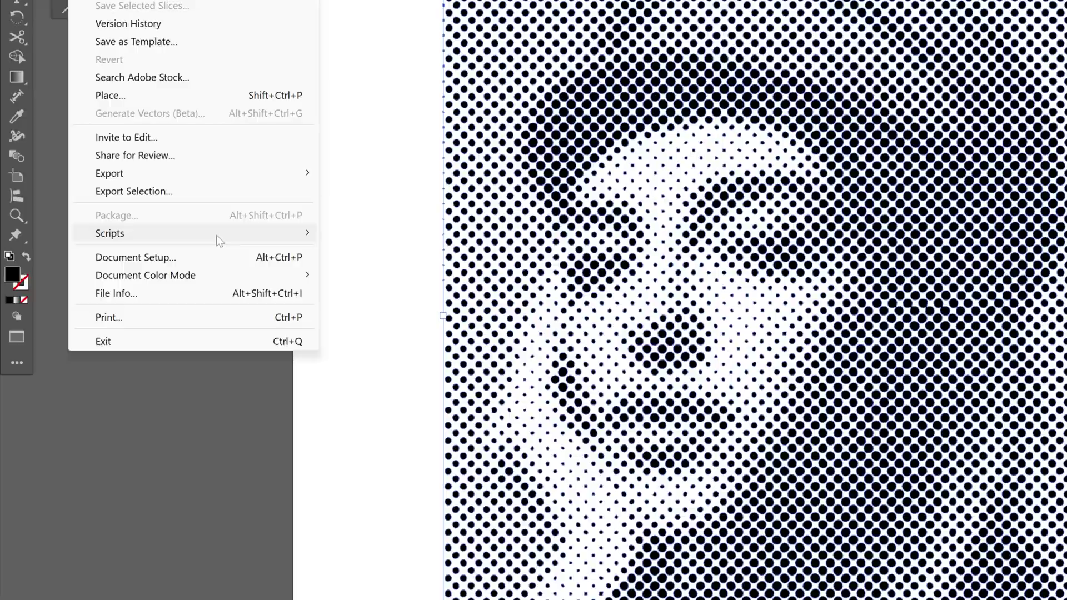
mouse_move(216, 442)
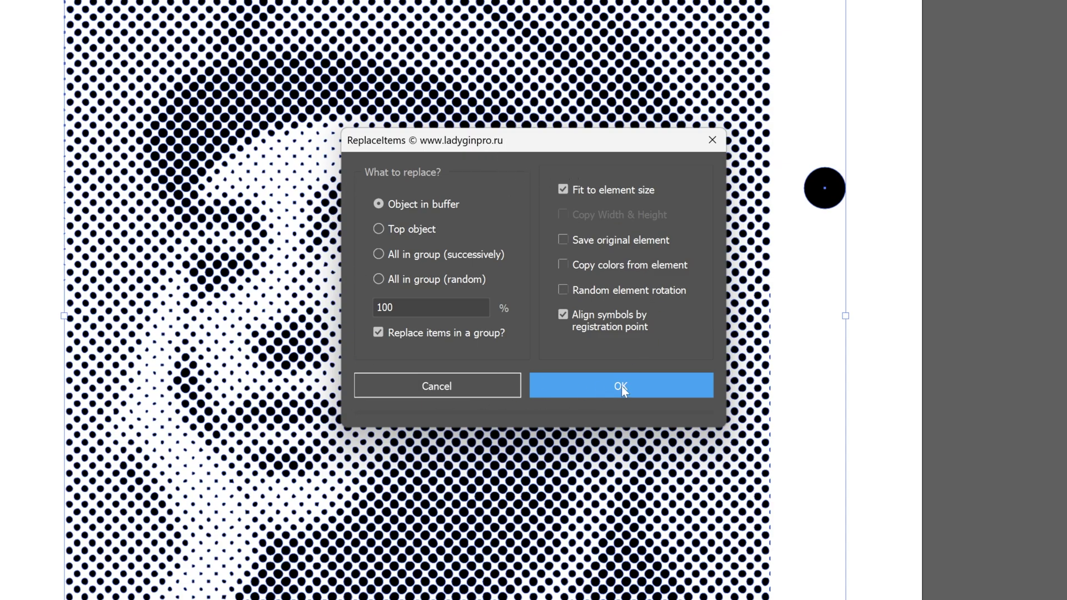
click(652, 385)
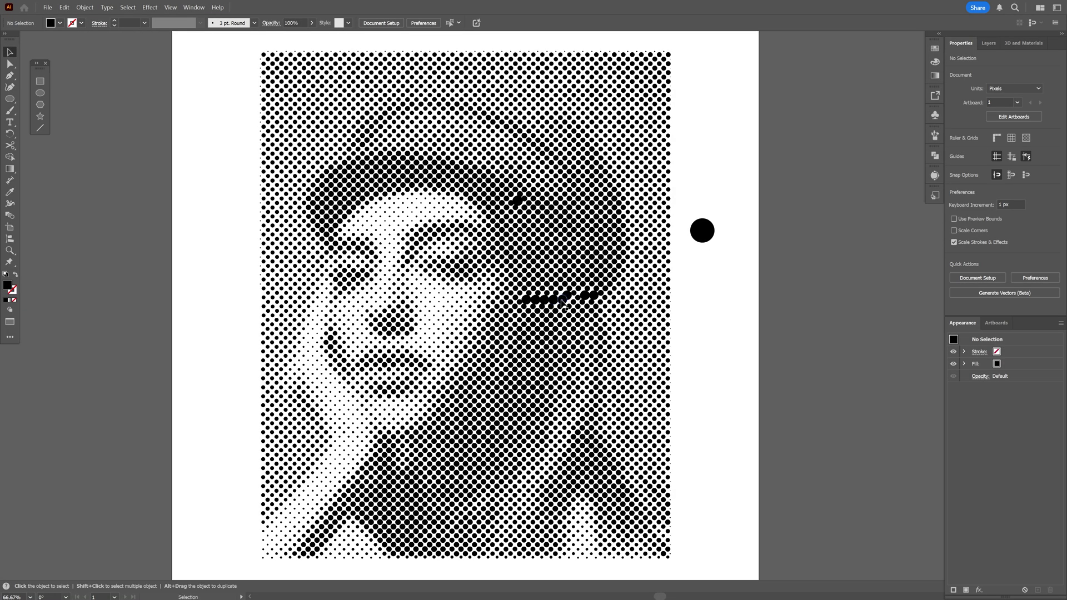
Examine the replaced circles up close, especially the oversized dots in the dark hair area beside the face.
scroll(478, 248, up, 4)
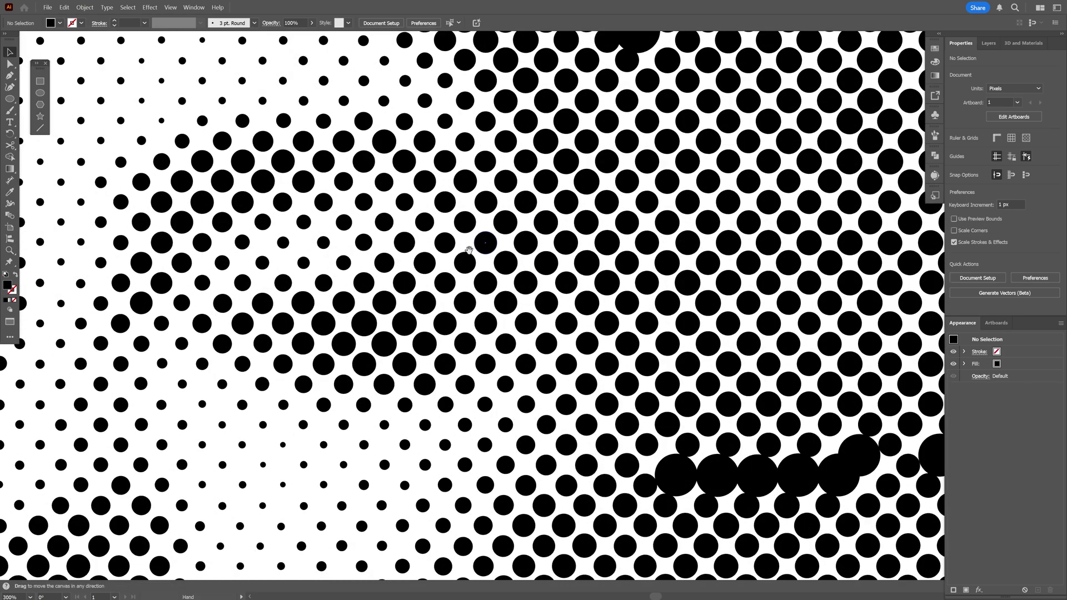
drag(468, 249, 507, 255)
alt+scroll(476, 253, down, 5)
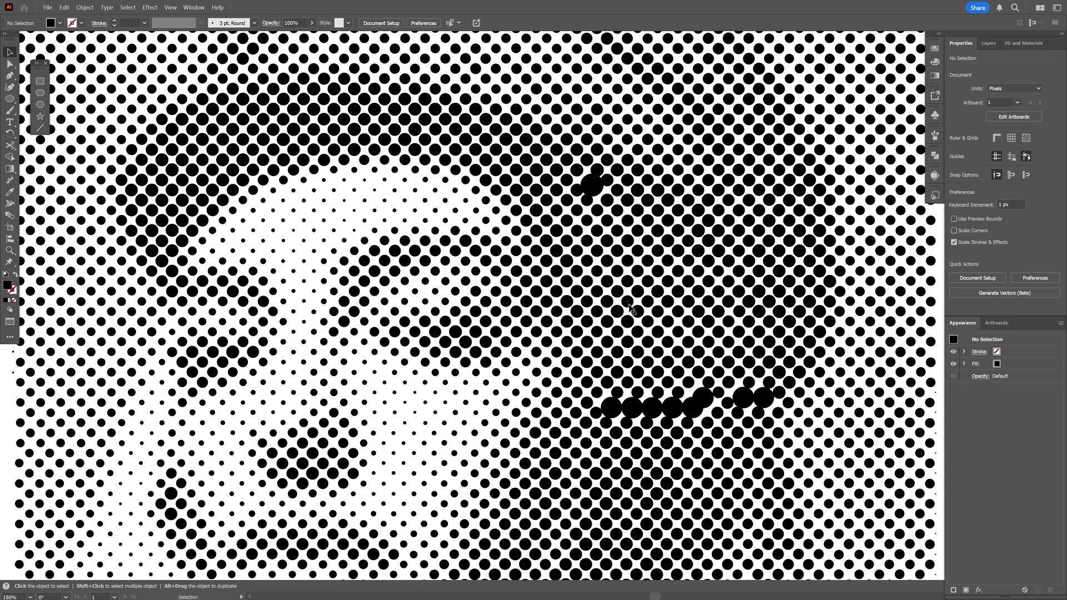
alt+scroll(716, 411, up, 3)
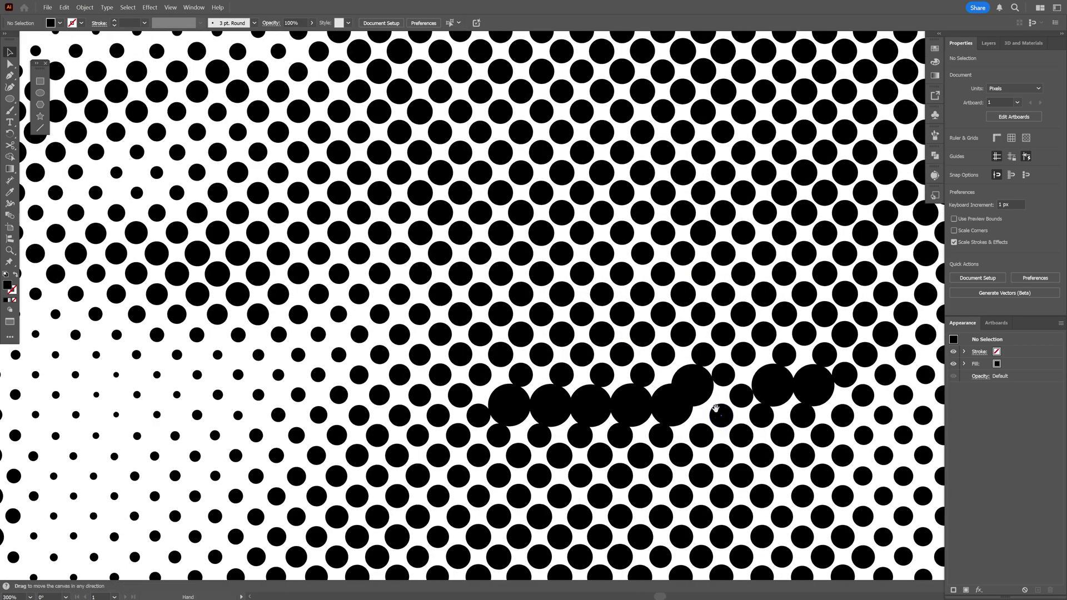
drag(716, 409, 631, 381)
alt+scroll(630, 381, down, 4)
Remove the spare circle beside the portrait and move the halftone group to about X 693.67, Y 642.38 px.
click(675, 349)
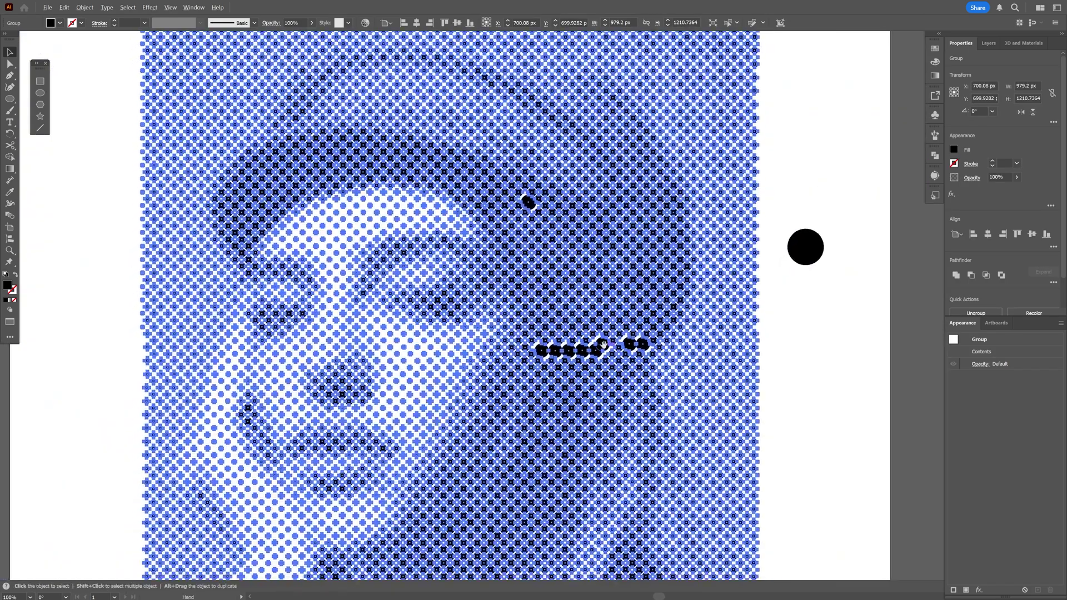
click(731, 202)
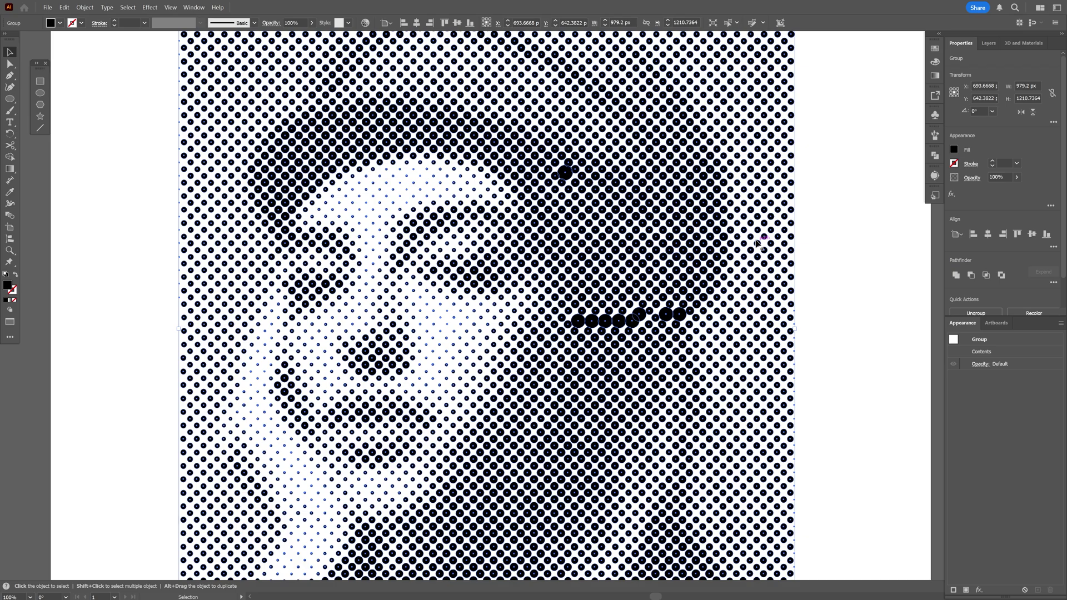
click(828, 241)
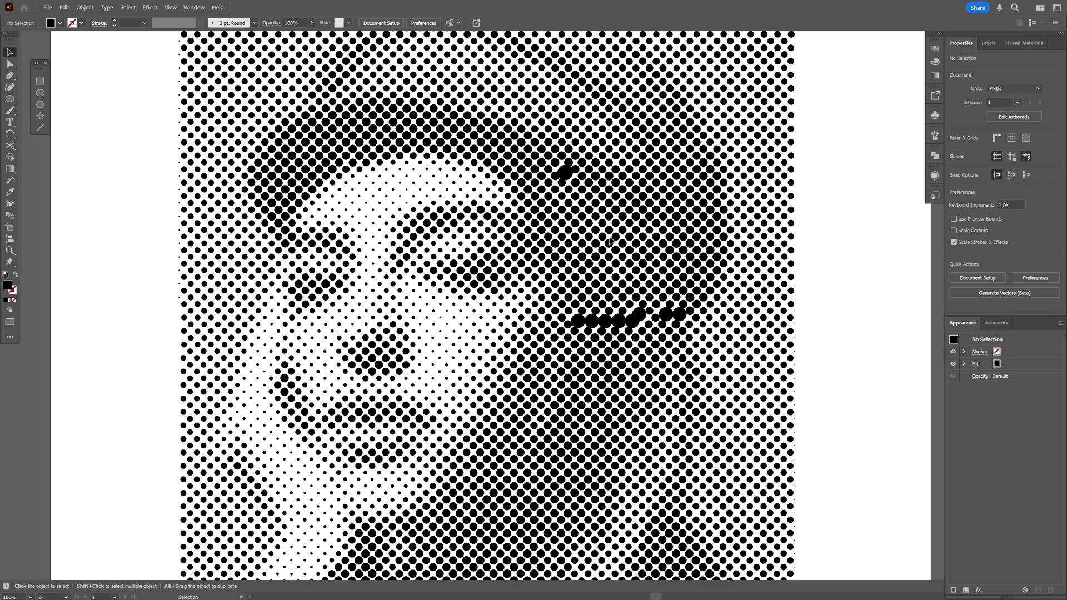
Select the halftone group and rotate it by 45° so the dots line up in straight rows and columns.
alt+scroll(609, 239, up, 3)
click(592, 240)
alt+scroll(592, 240, up, 2)
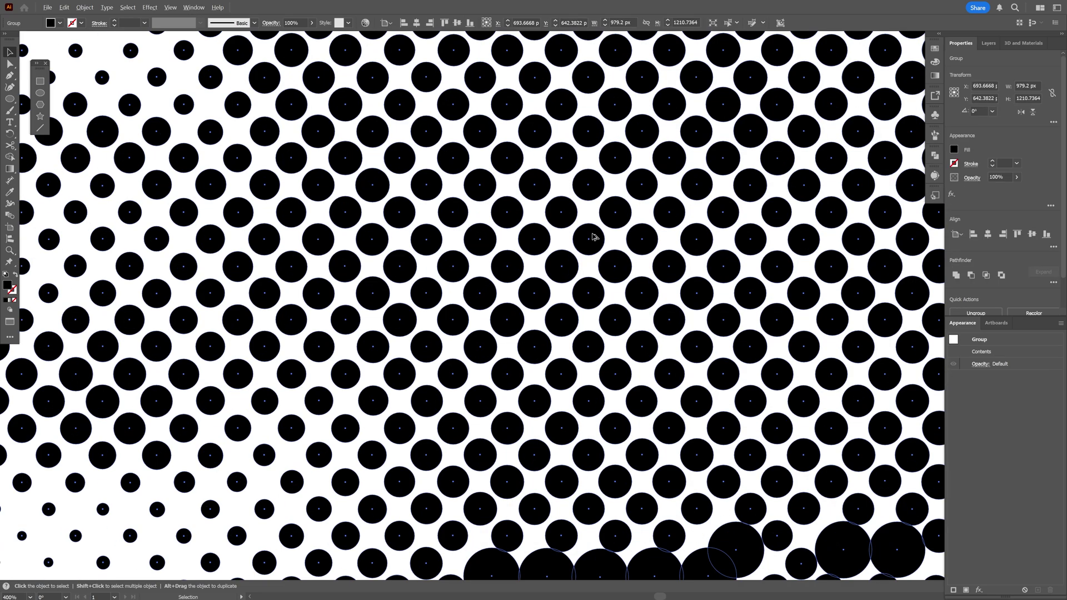
alt+scroll(590, 322, down, 6)
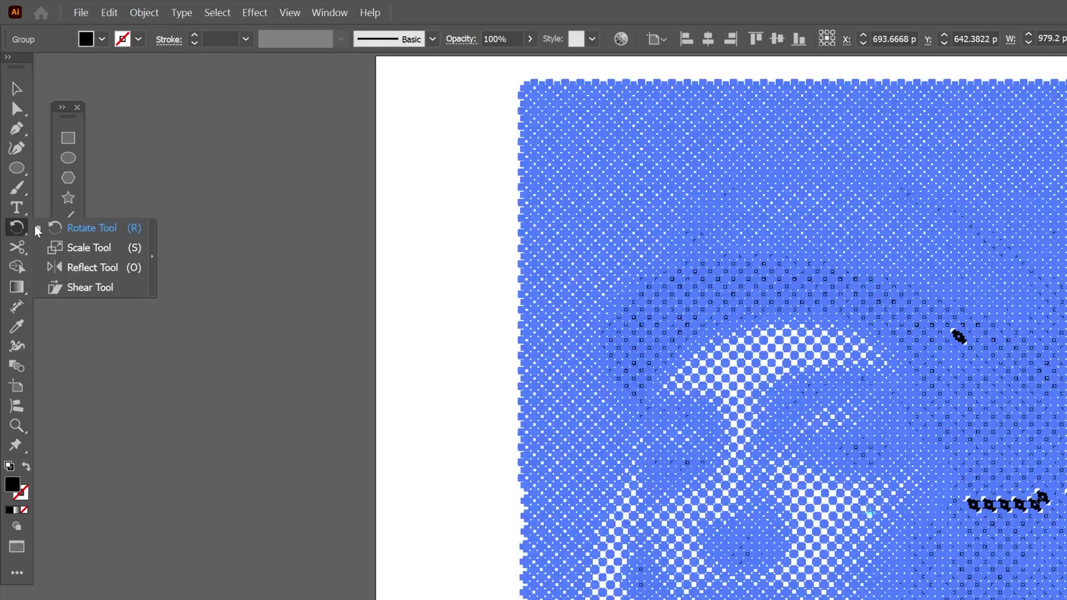
click(70, 134)
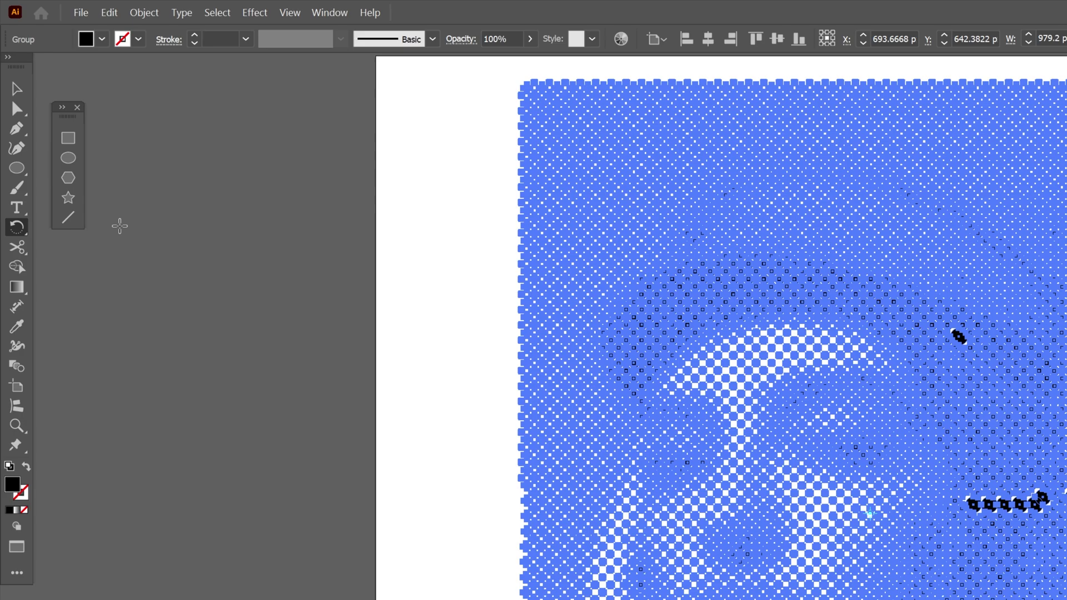
double_click(21, 231)
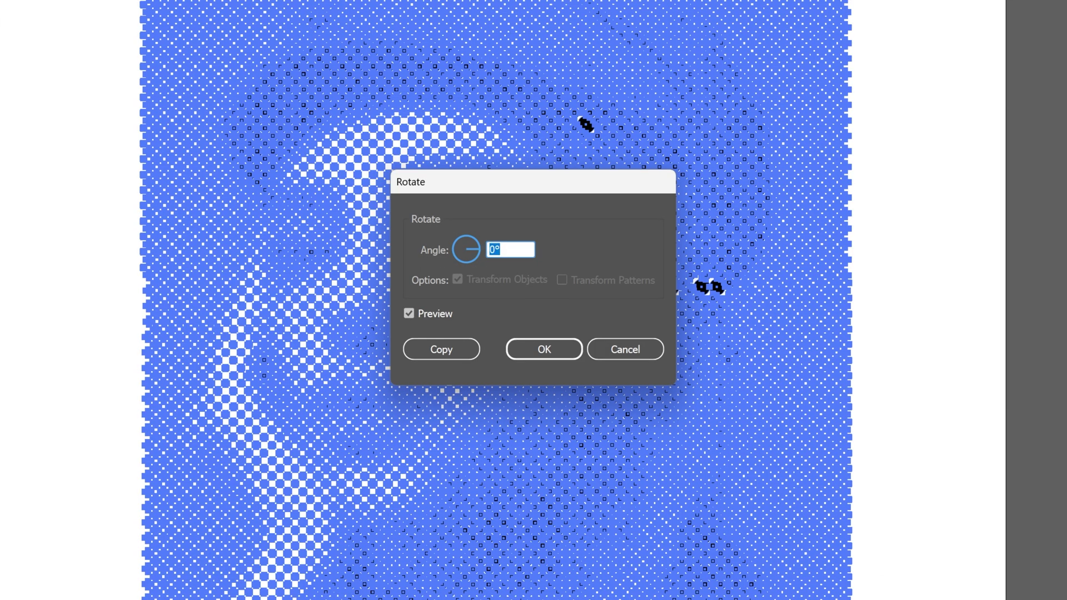
text(45)
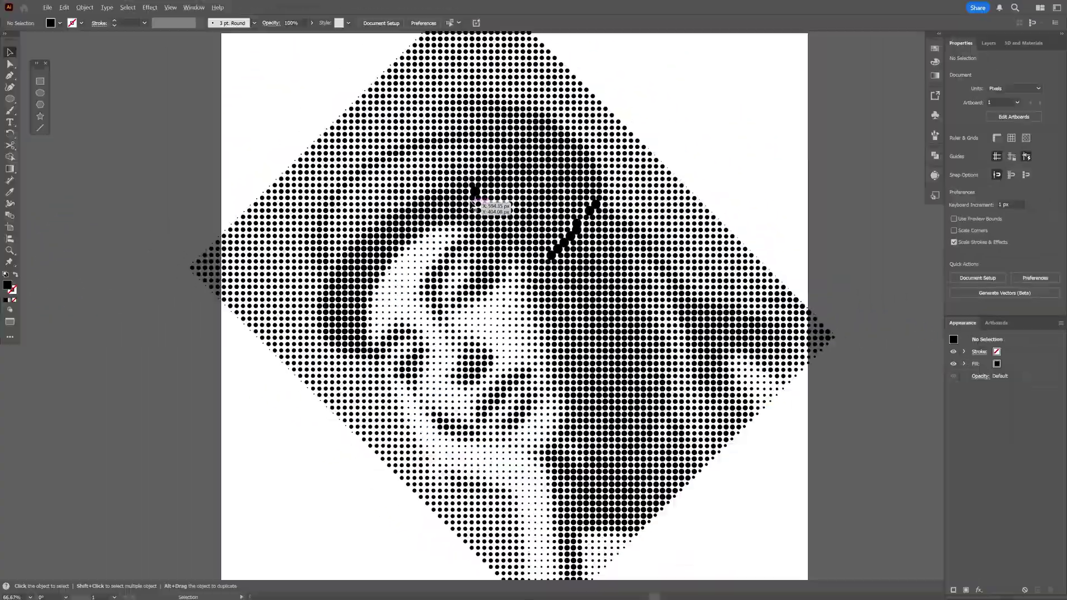
Delete the oversized overlapping dots in the dark areas and fill the gaps with copies of neighbouring dots.
scroll(480, 195, up, 2)
scroll(481, 195, up, 6)
drag(499, 214, 508, 214)
key(Delete)
scroll(429, 218, up, 2)
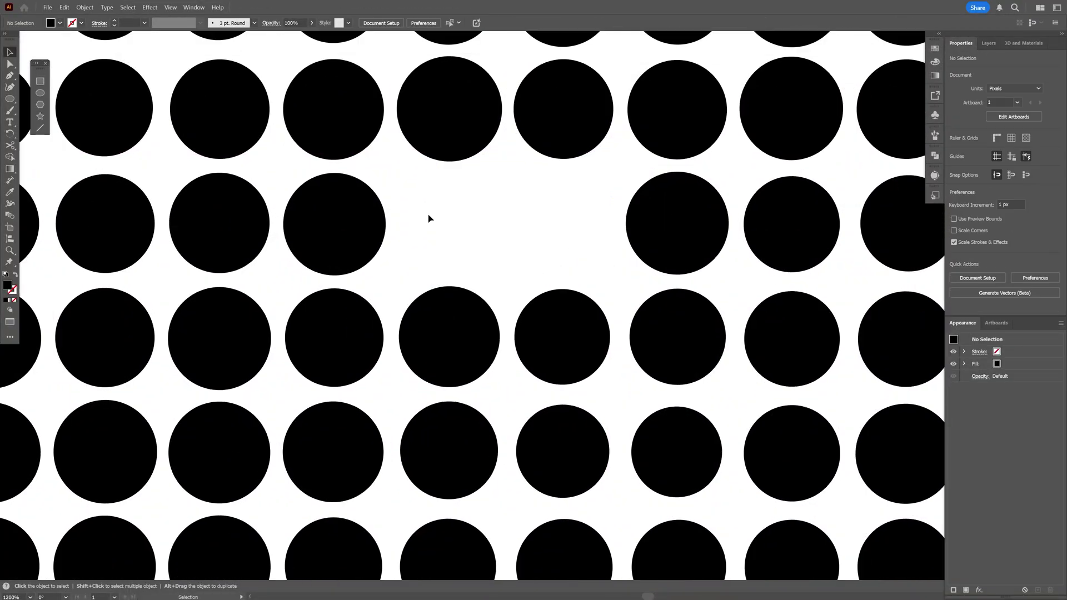
click(247, 234)
drag(247, 235, 473, 242)
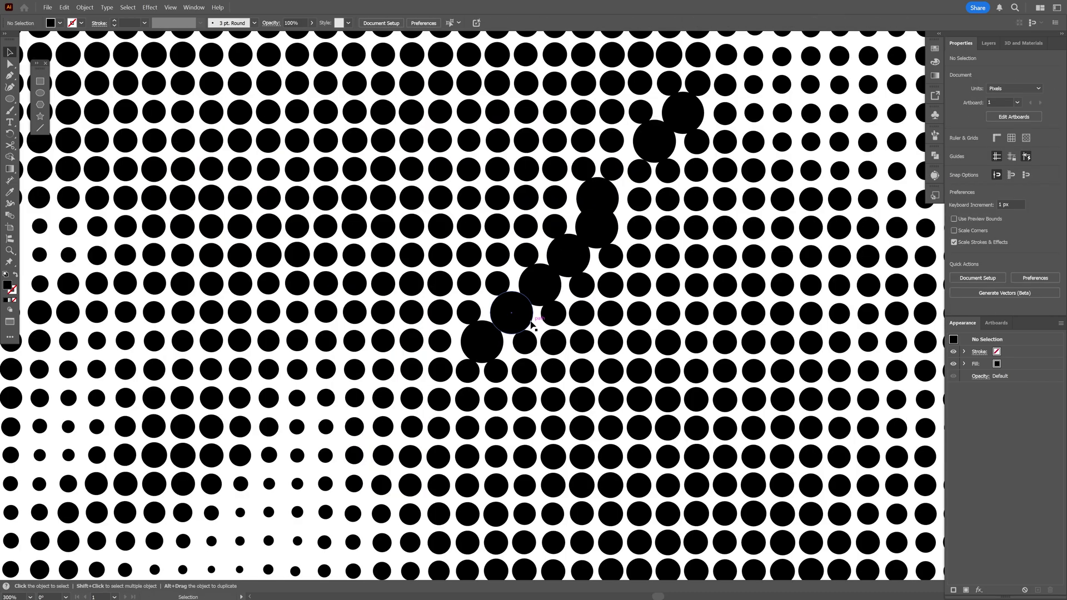
scroll(534, 322, up, 1)
scroll(479, 356, down, 6)
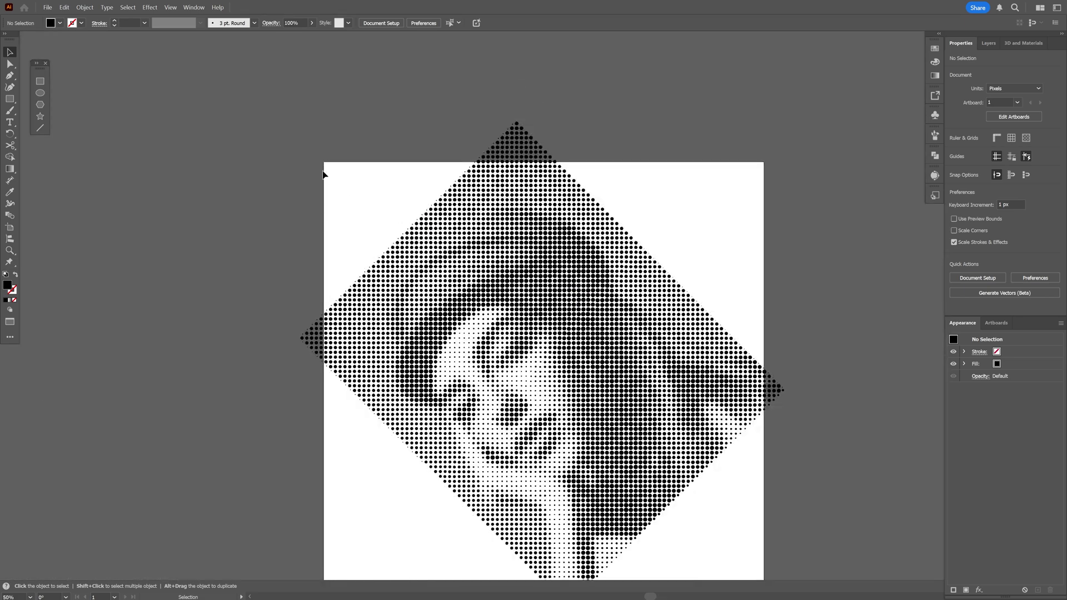
Select all the dots of the rotated portrait and group them.
scroll(266, 94, down, 1)
scroll(791, 547, down, 1)
key(ctrl+a)
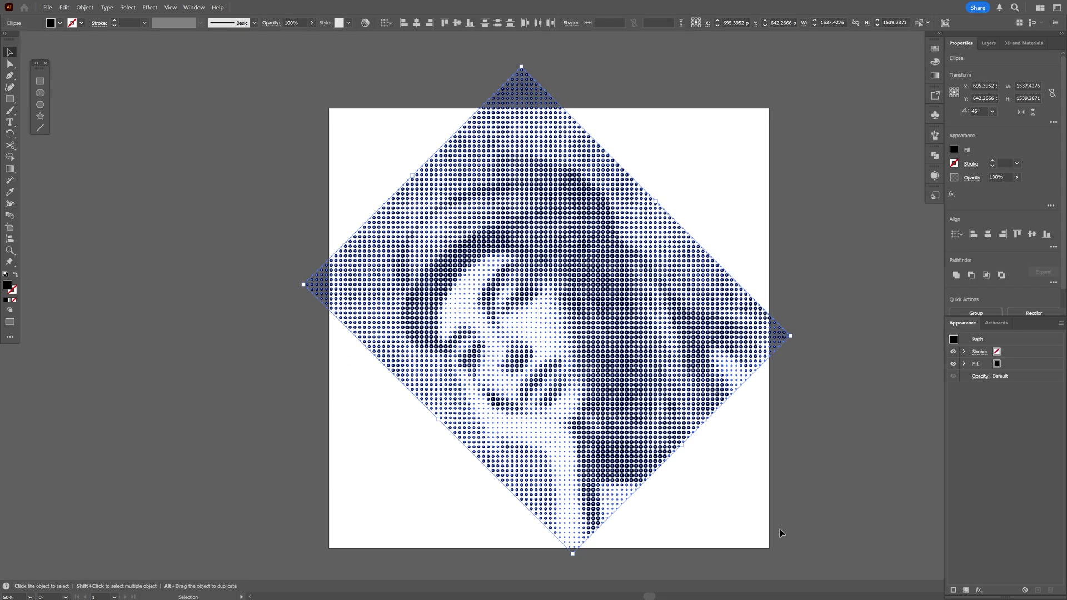
right_click(573, 259)
click(595, 363)
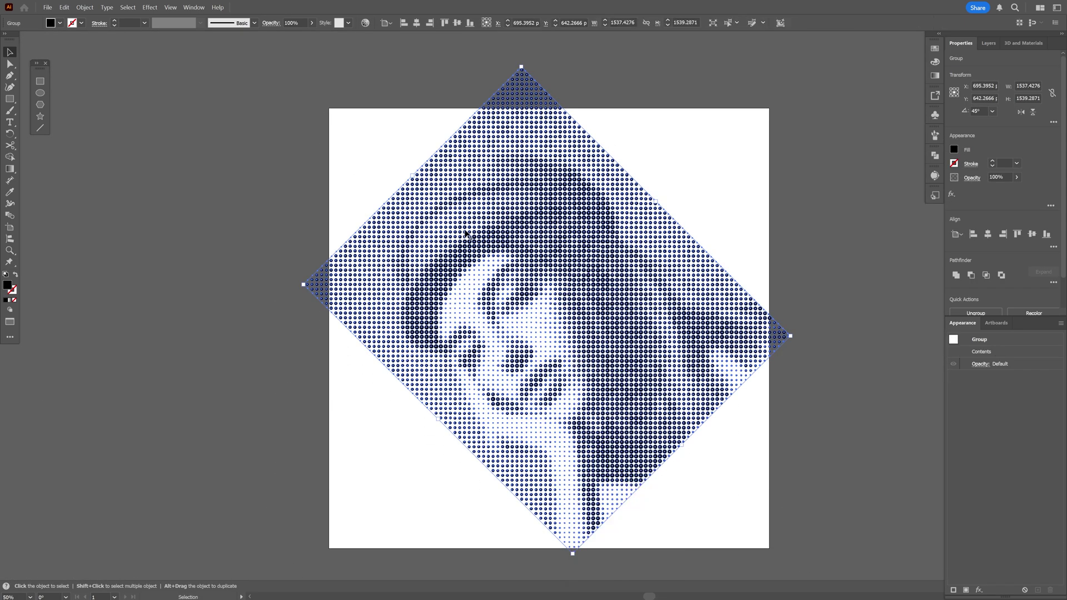
Open the Rotate options for the grouped halftone portrait.
double_click(12, 135)
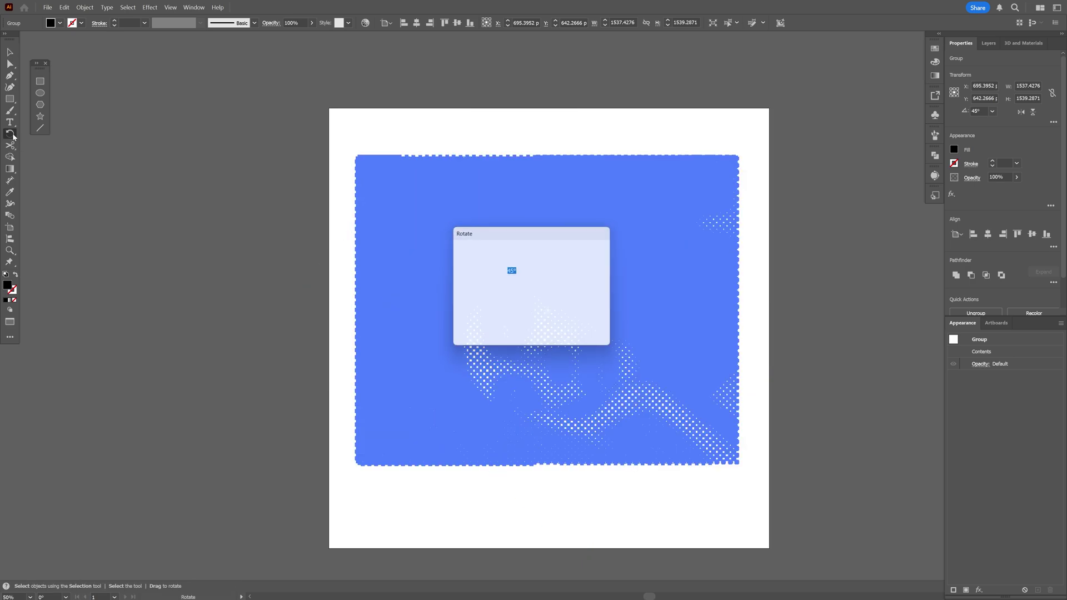